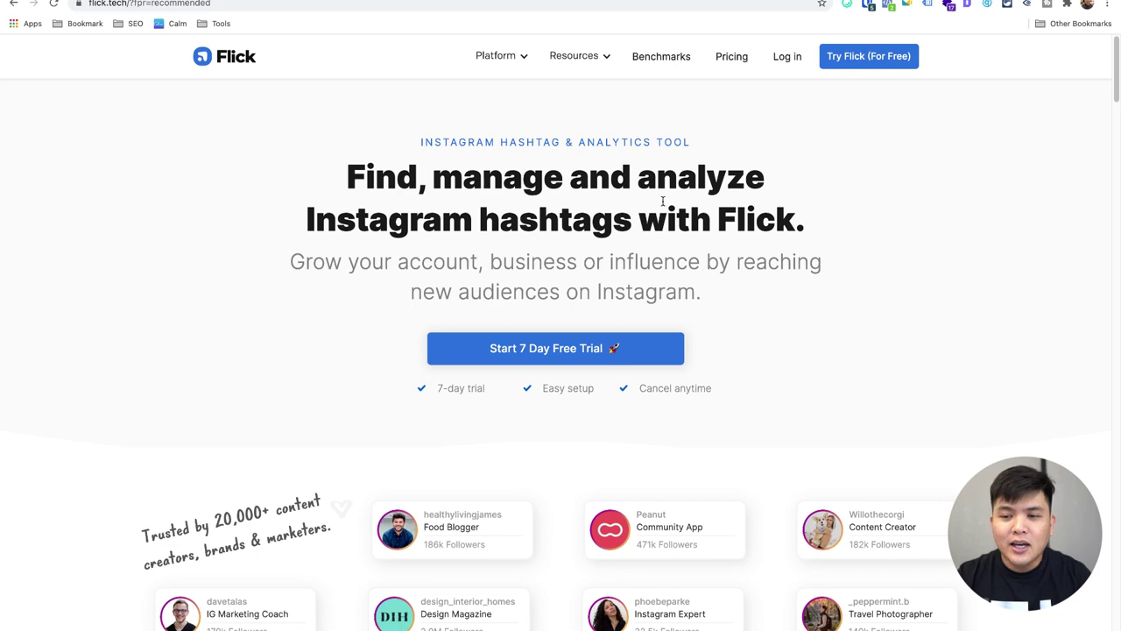
Examine the Flick home page's main headline and the section on the creators, brands and marketers who trust it.
triple_click(635, 180)
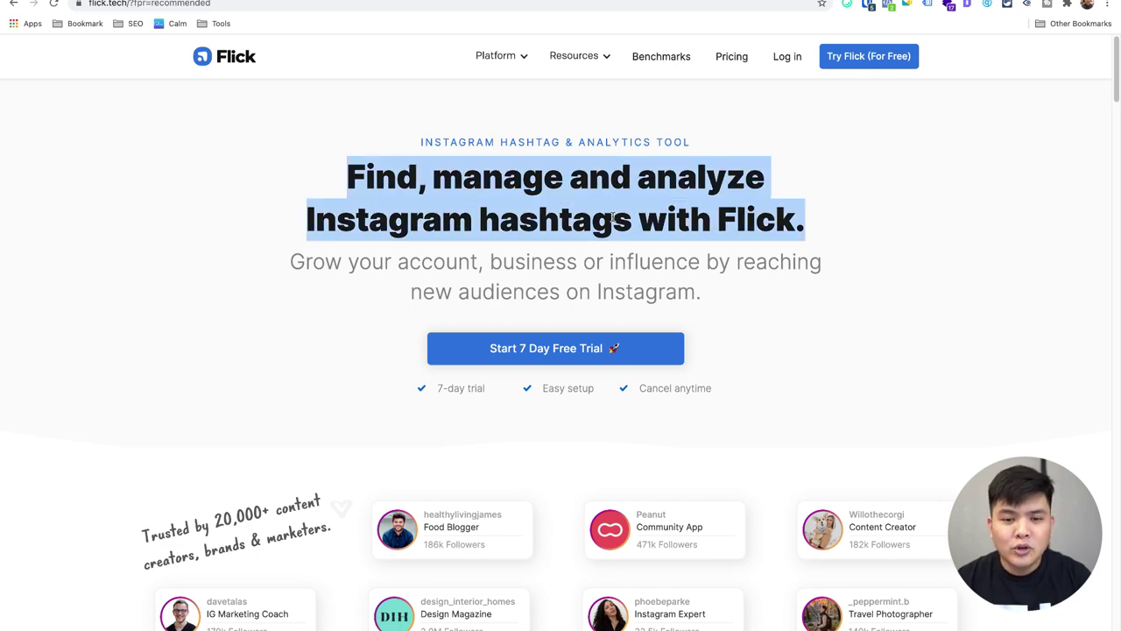
click(613, 218)
scroll(613, 223, down, 1)
scroll(611, 232, down, 5)
scroll(349, 289, up, 2)
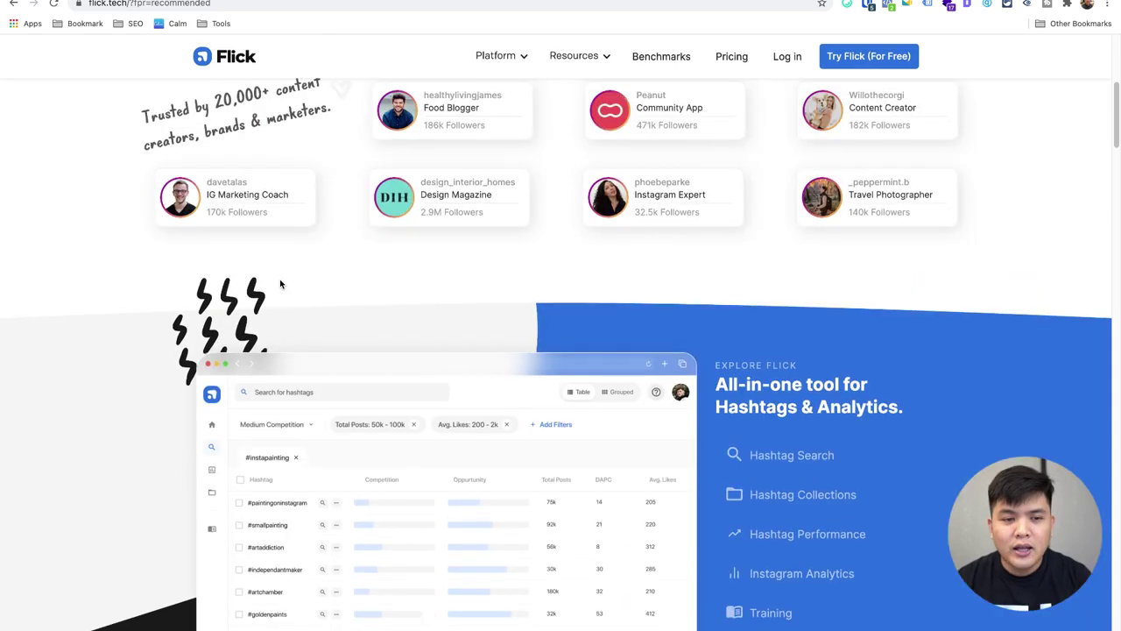
scroll(270, 234, up, 1)
drag(162, 261, 333, 258)
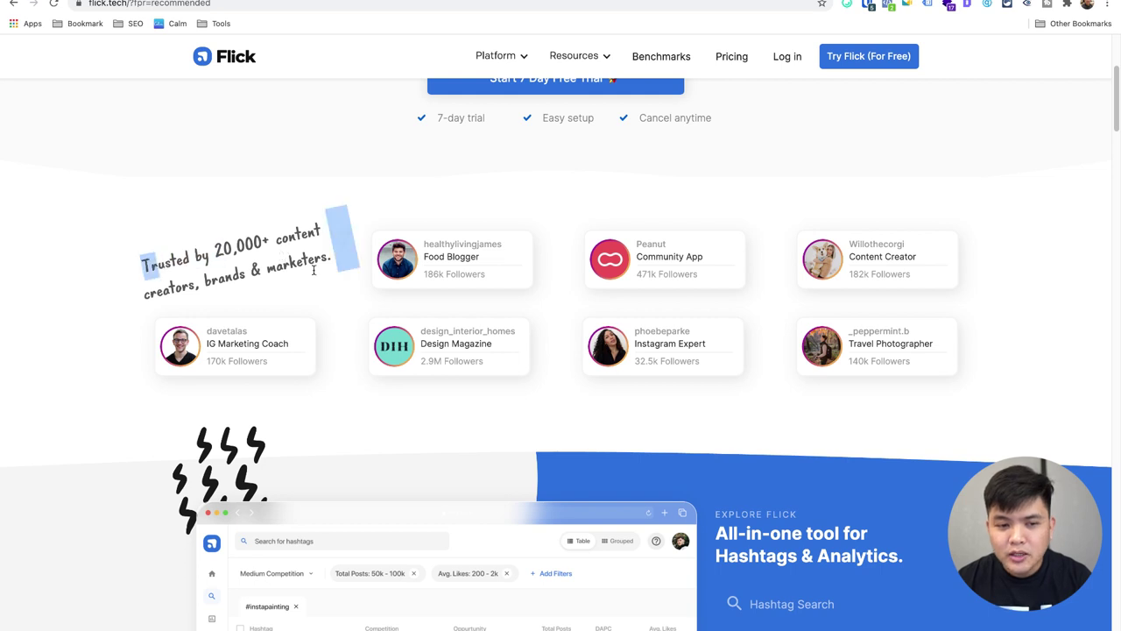
click(314, 271)
scroll(372, 330, up, 1)
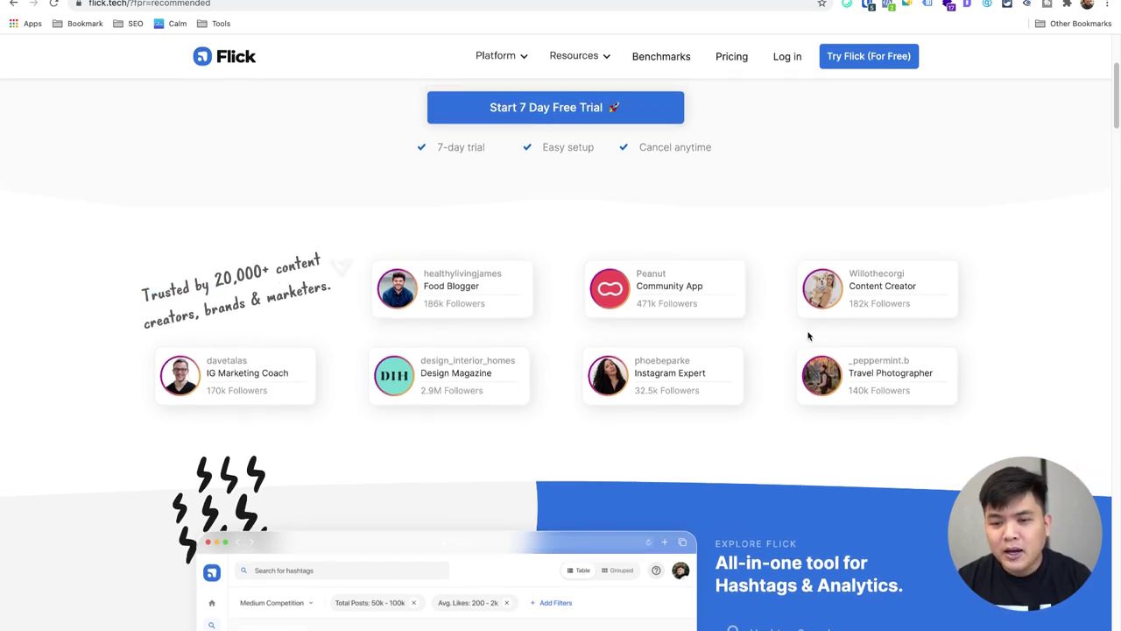
Review the home page's feature sections, including the all-in-one tool overview, Hashtag Search and organizing hashtags in collections.
scroll(797, 351, down, 1)
scroll(796, 351, down, 10)
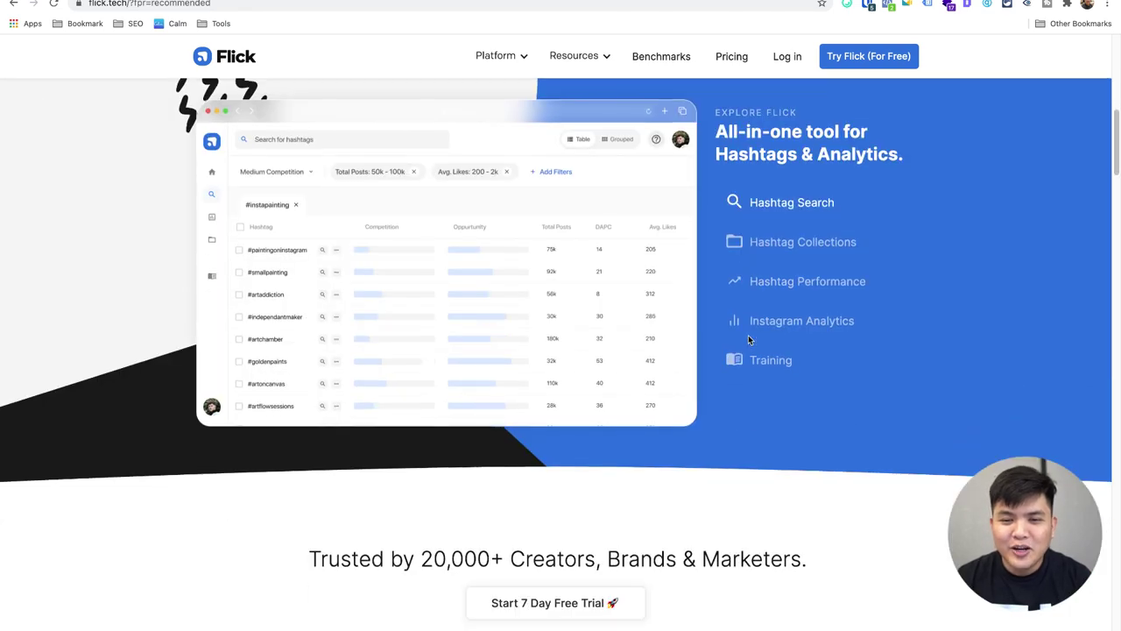
scroll(749, 340, down, 7)
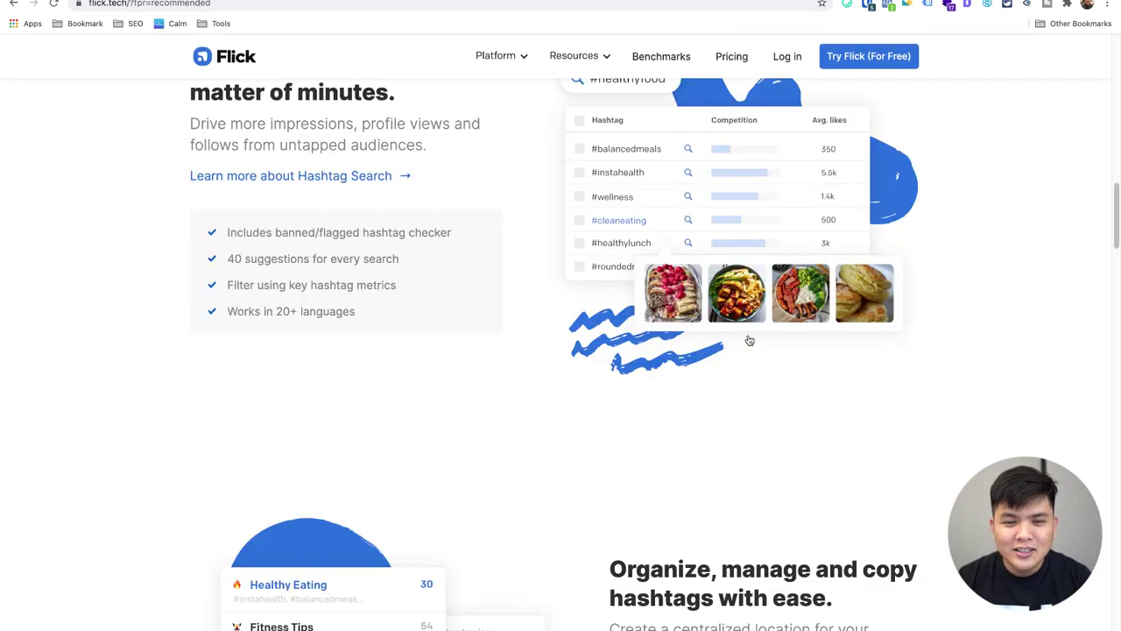
scroll(749, 341, down, 1)
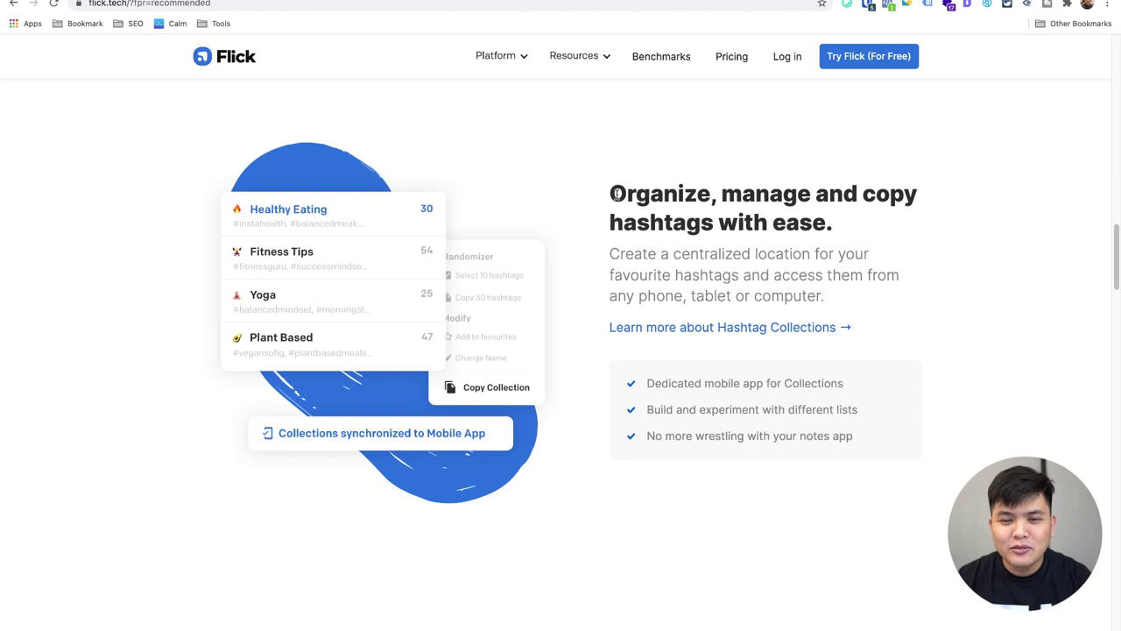
drag(613, 188, 773, 277)
click(786, 285)
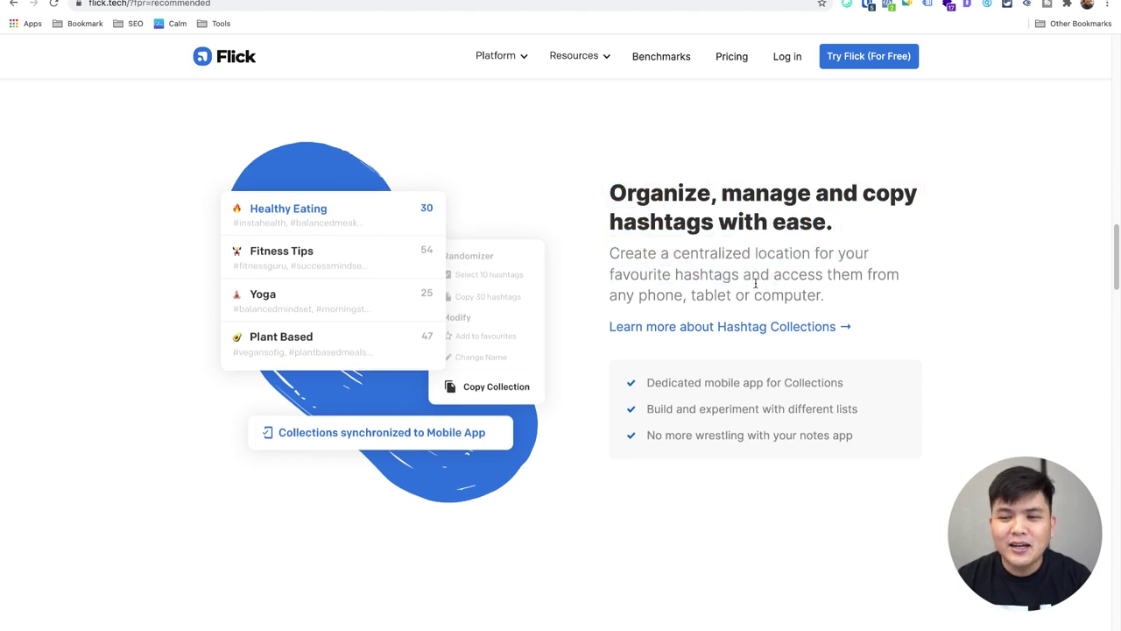
scroll(786, 285, down, 6)
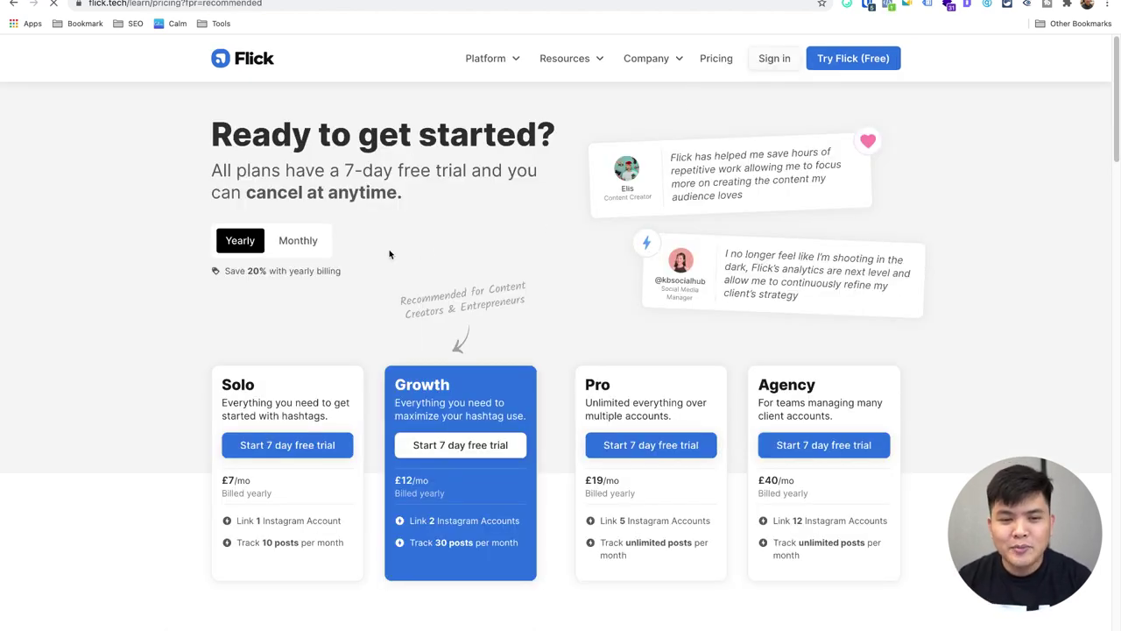
Look over the plans on the pricing page, comparing Solo with Growth and checking Growth's yearly-billed price.
scroll(411, 252, down, 3)
scroll(442, 253, up, 3)
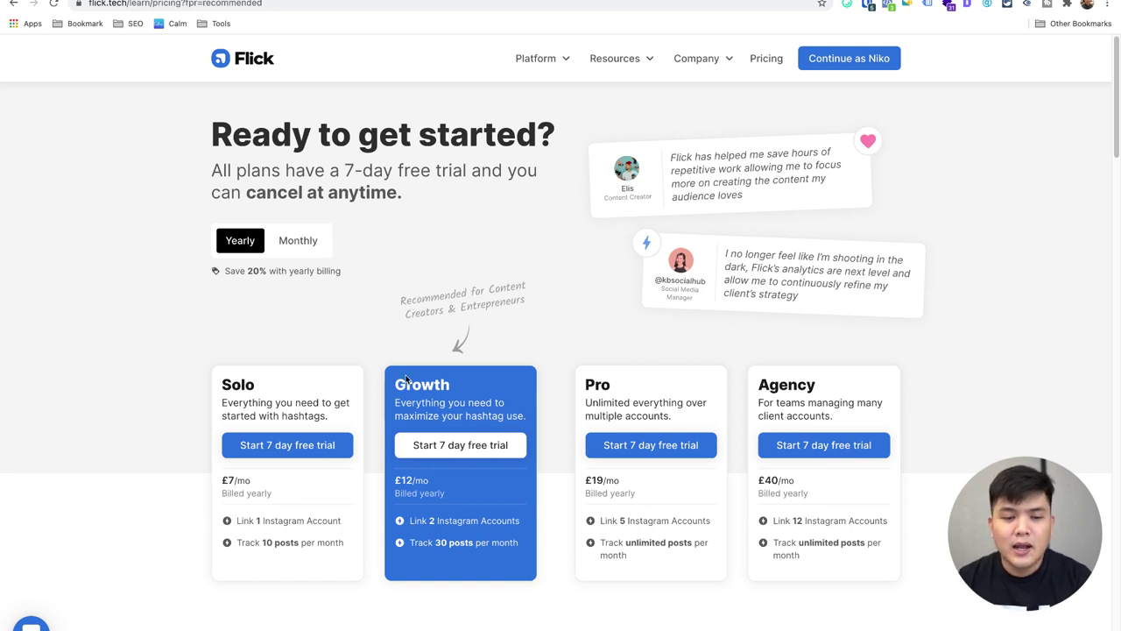
drag(392, 384, 448, 384)
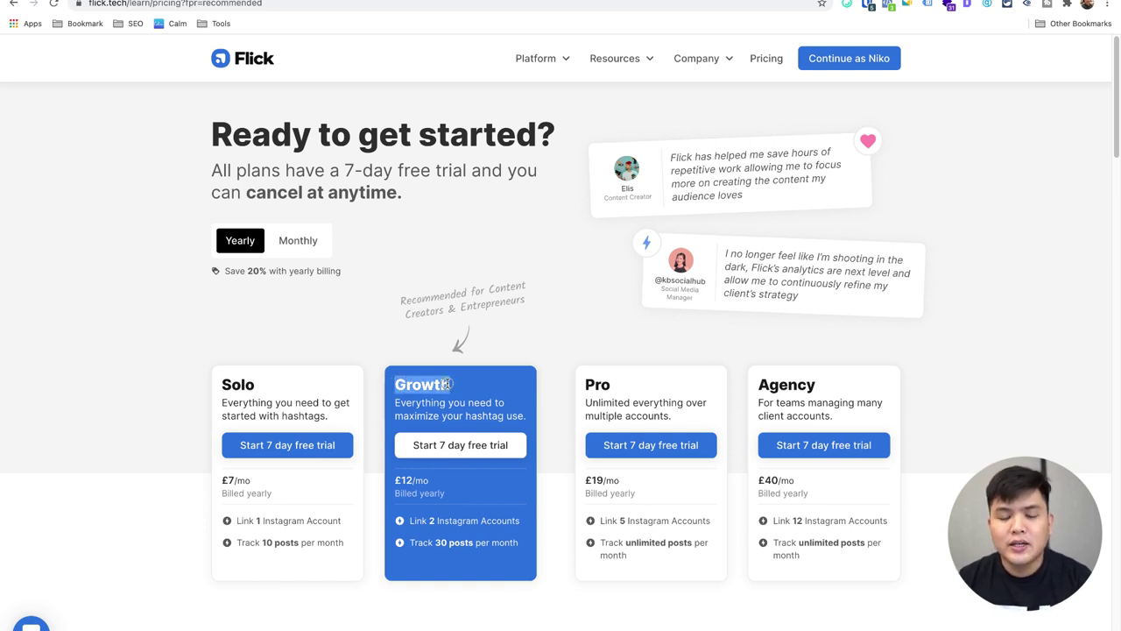
double_click(238, 385)
click(537, 288)
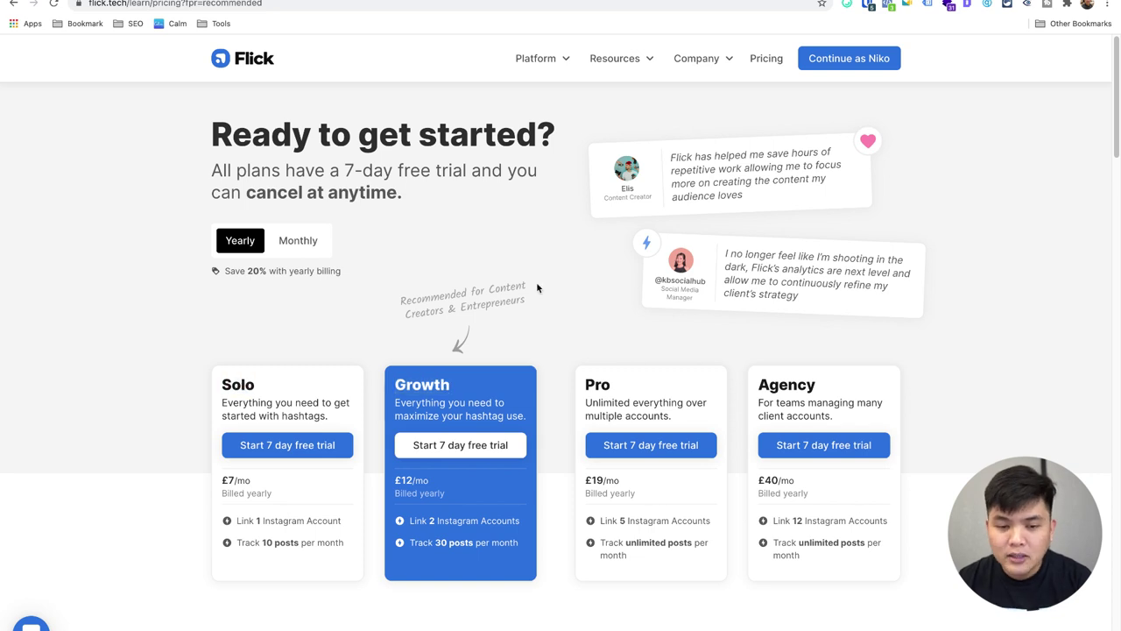
scroll(537, 288, down, 5)
drag(394, 239, 436, 241)
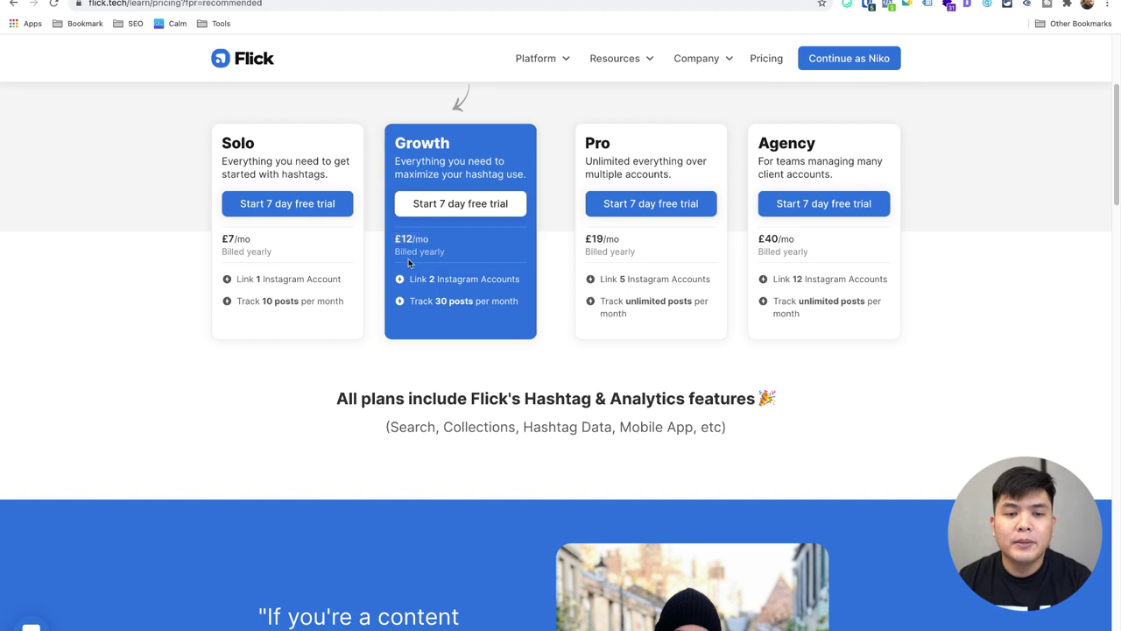
triple_click(408, 258)
scroll(412, 254, up, 5)
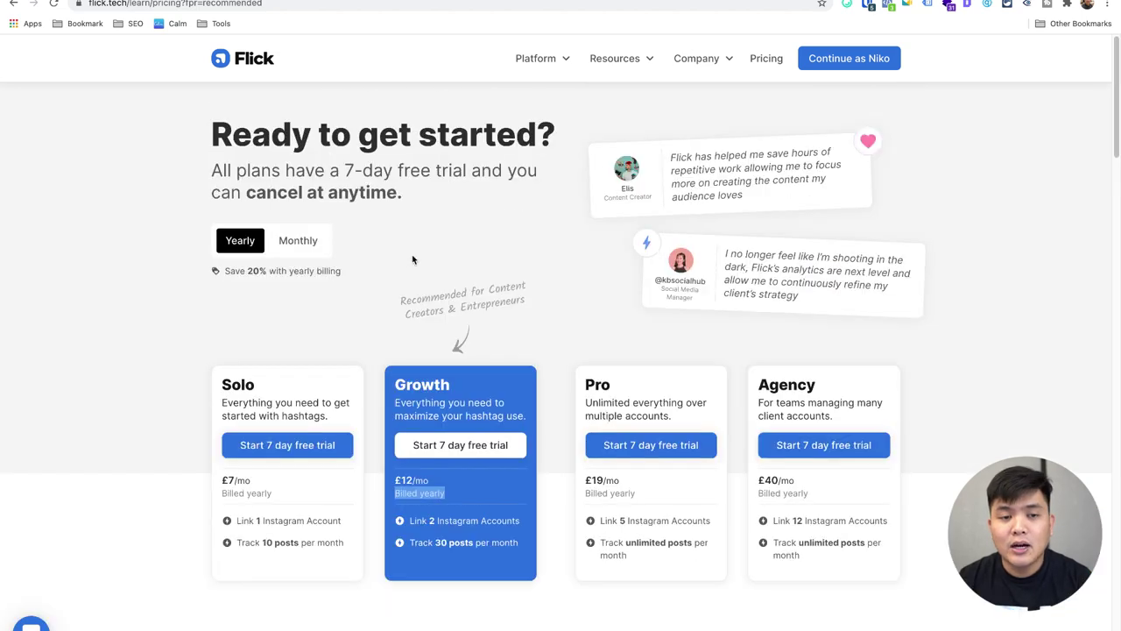
Show the plan prices with Monthly billing to check the Growth price, and return the billing option to Yearly.
click(317, 251)
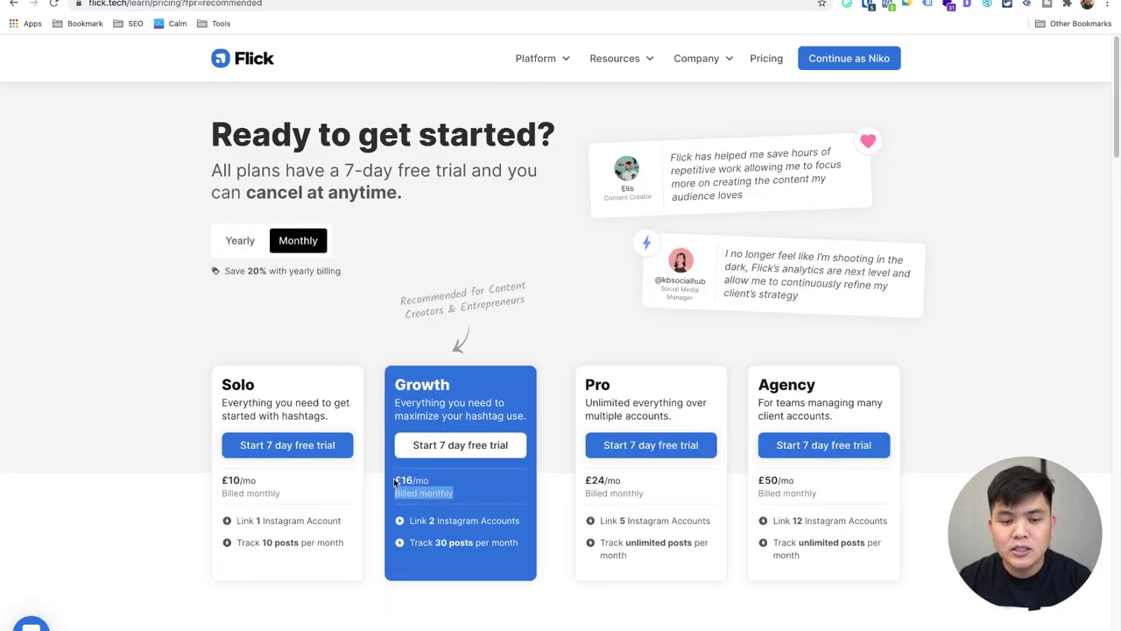
drag(395, 480, 457, 495)
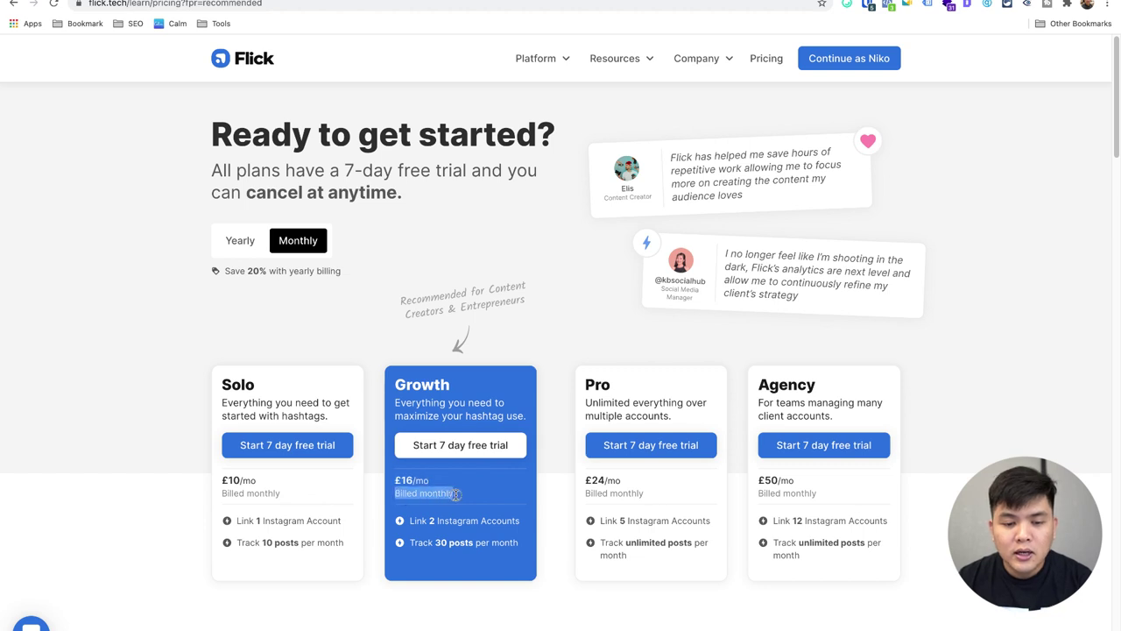
click(457, 495)
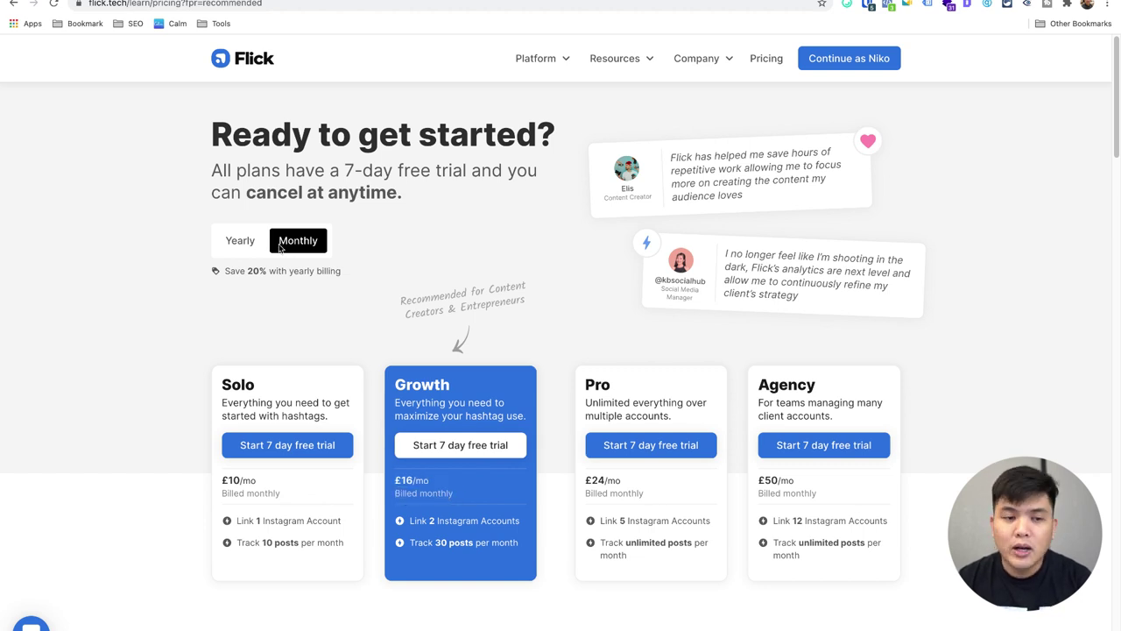
click(240, 240)
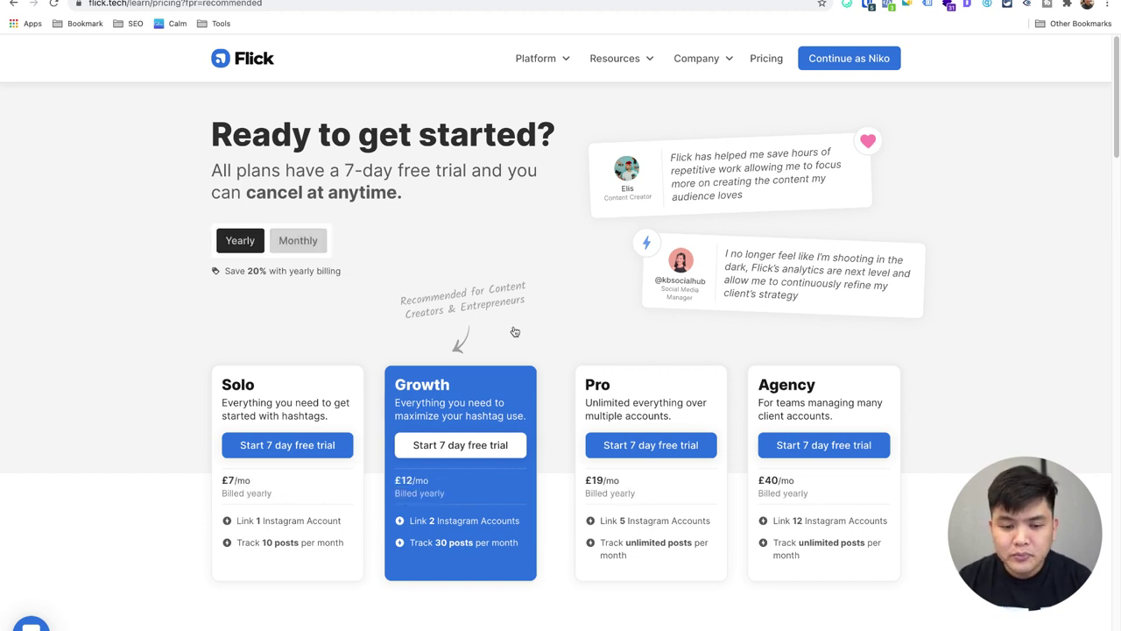
Read the Growth plan's limits for linked Instagram accounts and tracked posts per month.
drag(408, 520, 522, 521)
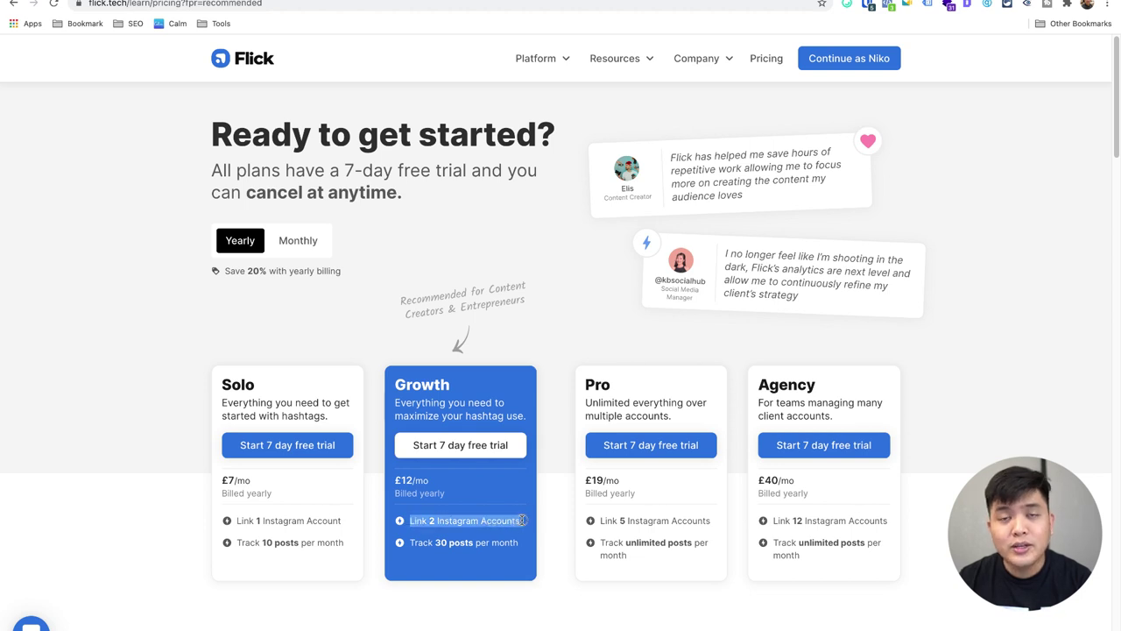
drag(408, 542, 533, 544)
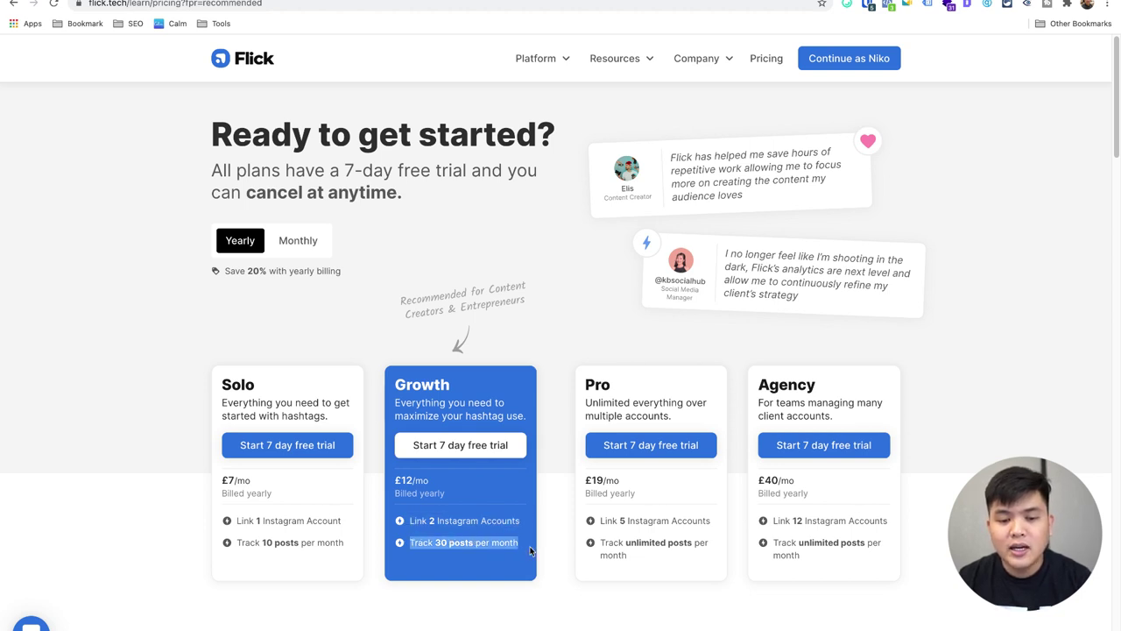
click(543, 532)
scroll(546, 530, down, 3)
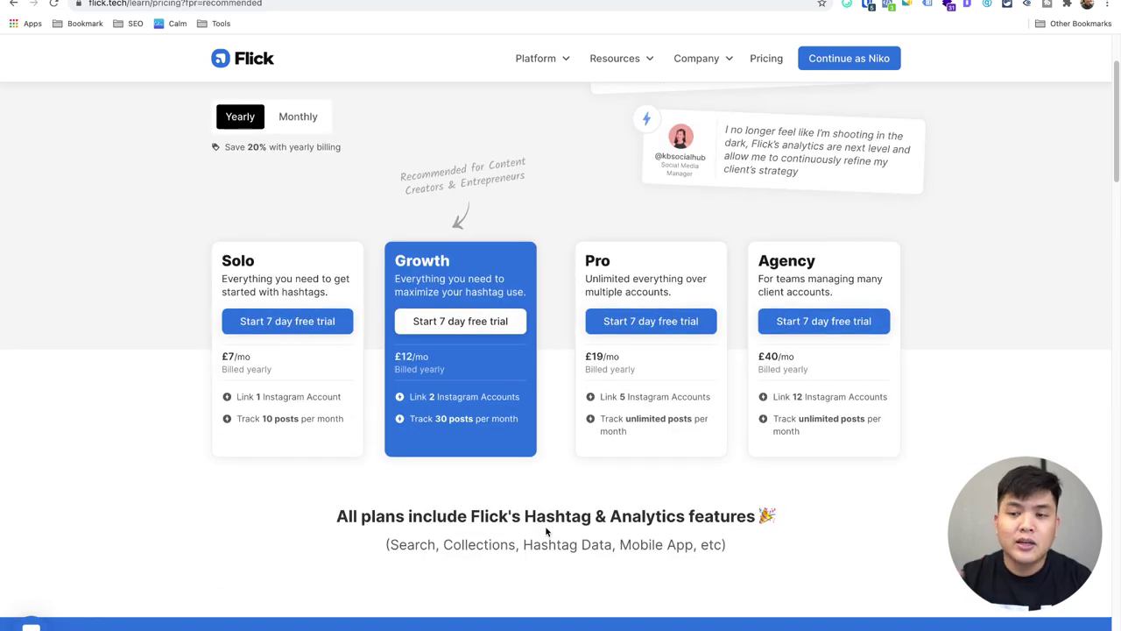
Examine the Features section of the side-by-side comparison, checking which plans include Advanced Hashtag Metrics, especially Growth.
scroll(545, 530, down, 8)
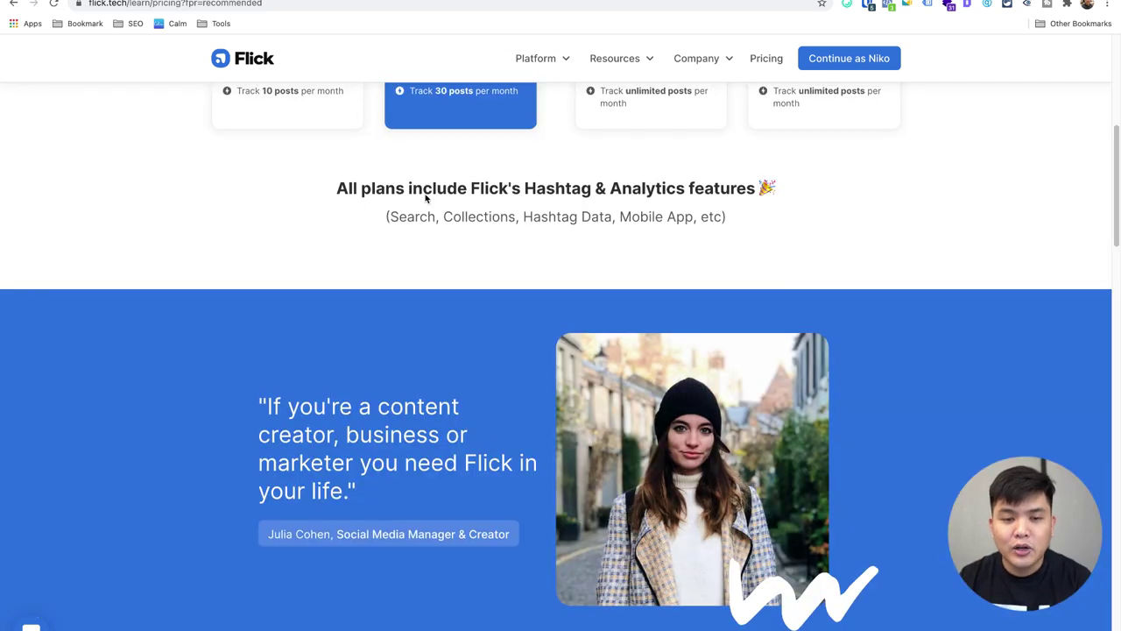
scroll(442, 236, down, 8)
scroll(461, 282, down, 8)
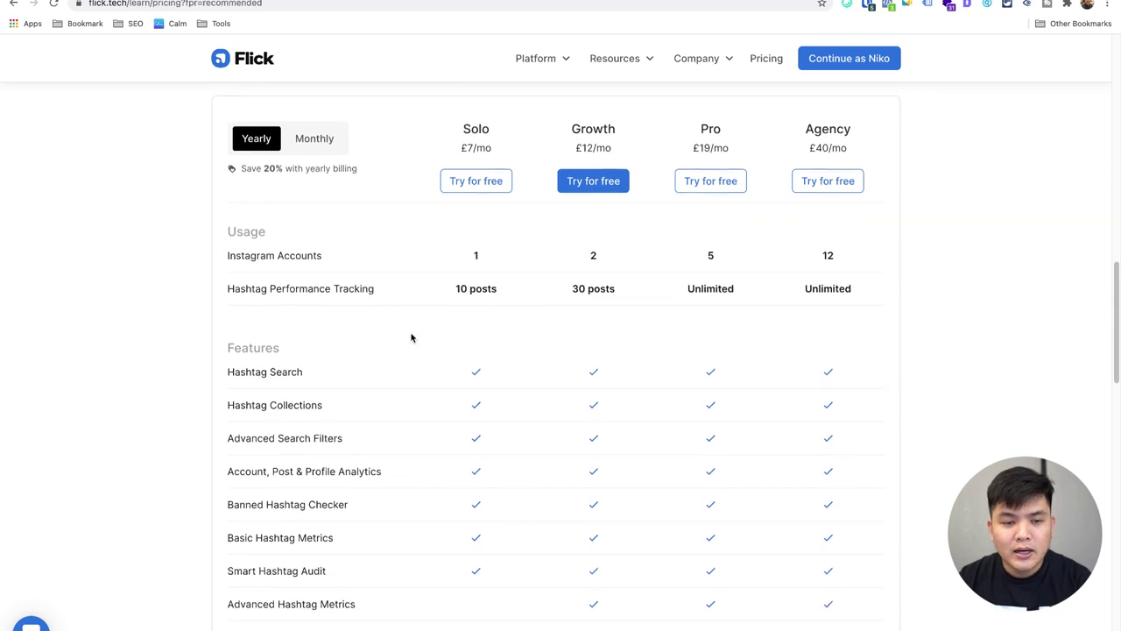
scroll(412, 337, down, 3)
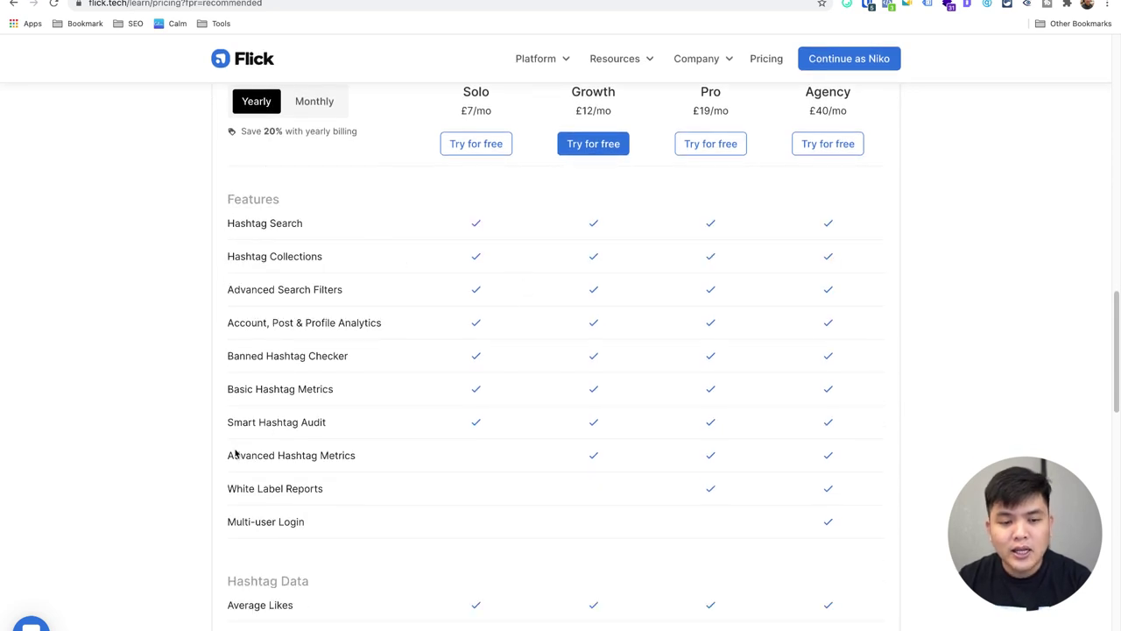
drag(228, 458, 383, 461)
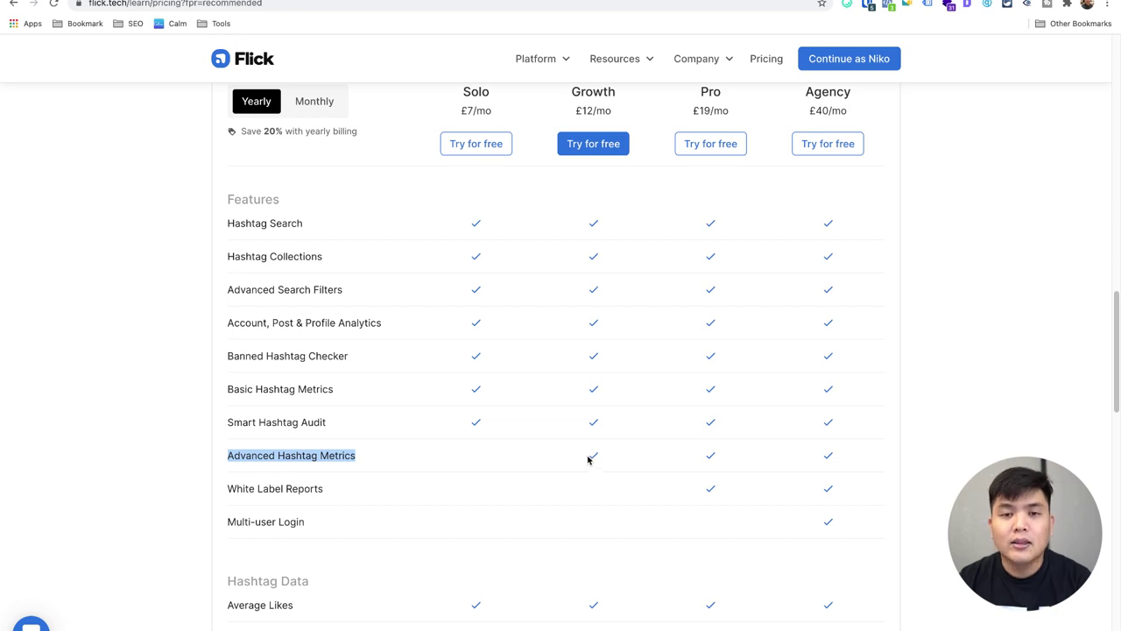
drag(571, 91, 613, 103)
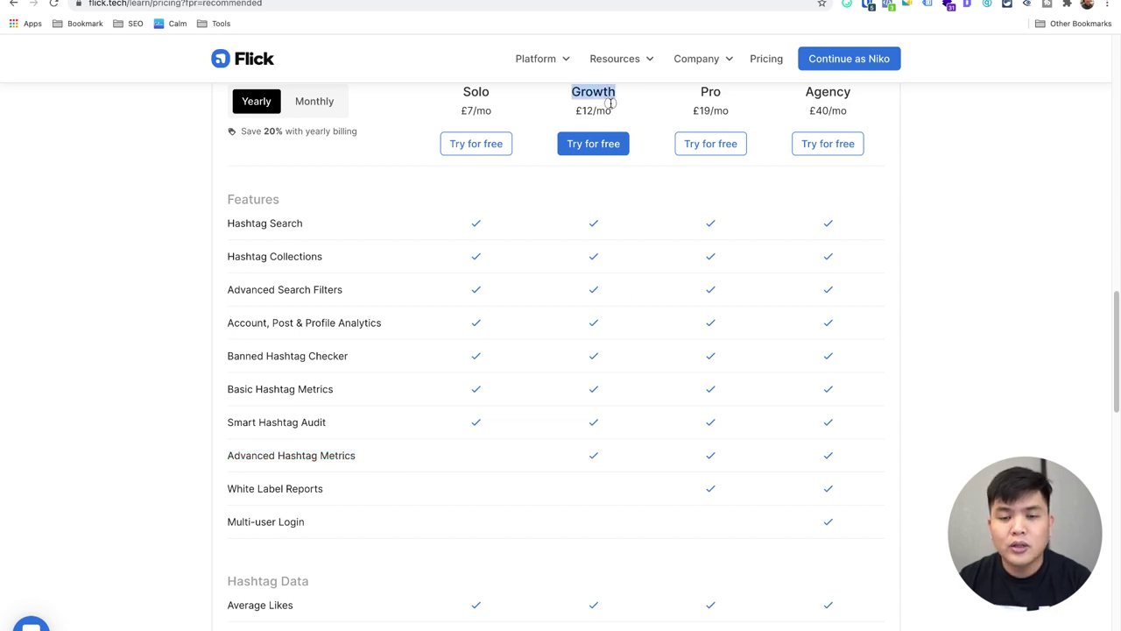
scroll(608, 109, up, 1)
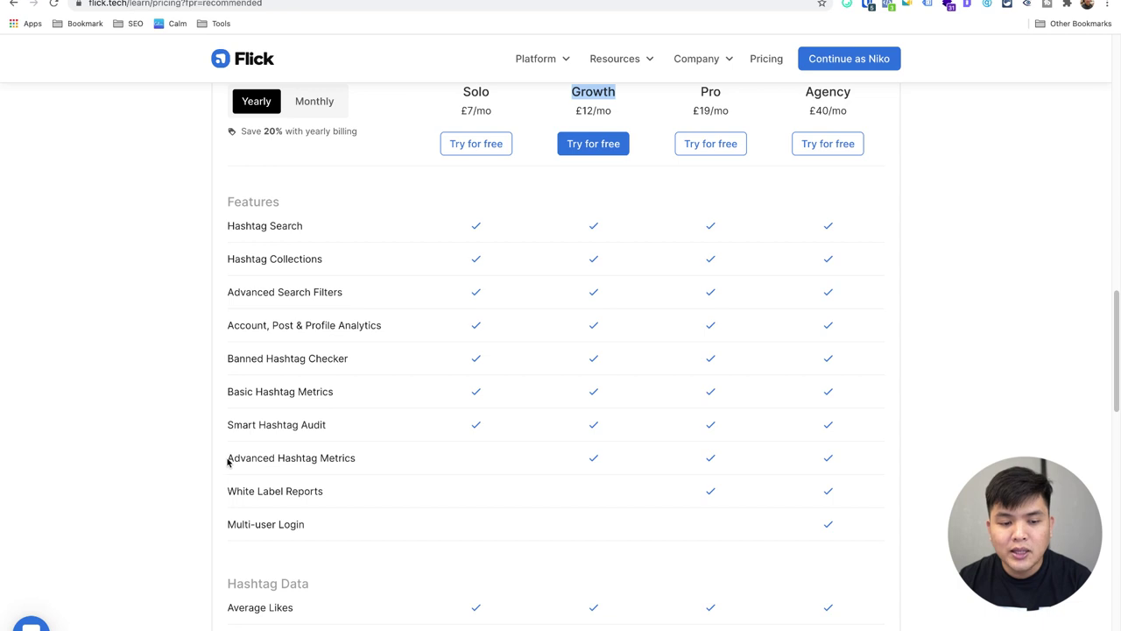
drag(228, 463, 350, 459)
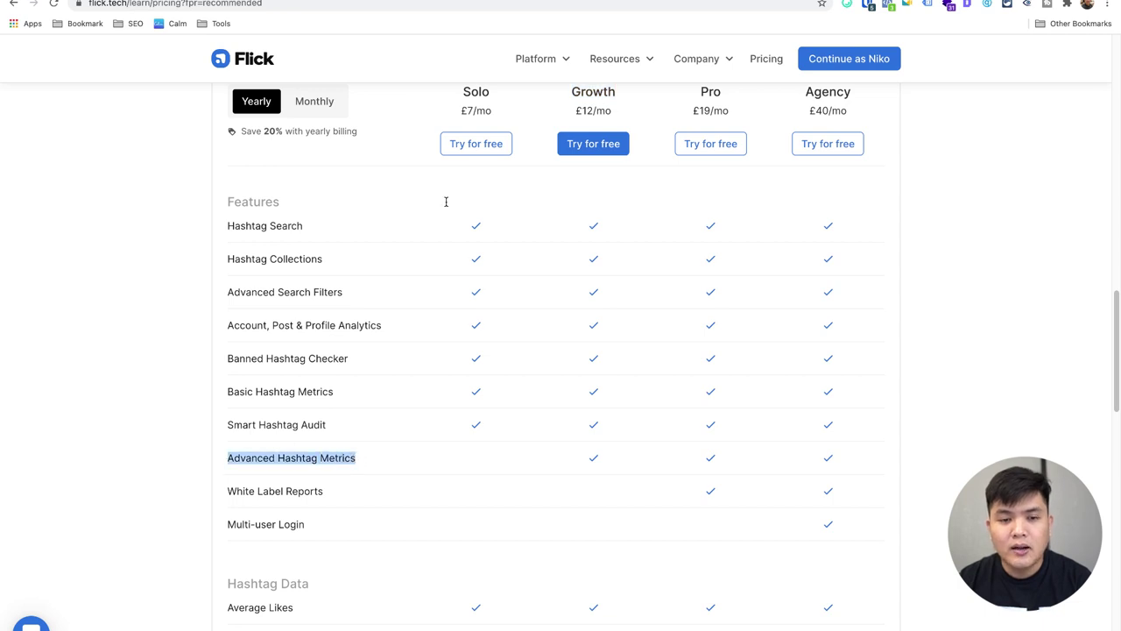
Examine the Hashtag Data and Hashtag Performance Data rows of the plan comparison, including Rank Ratio and Average Best Rank.
scroll(429, 465, down, 10)
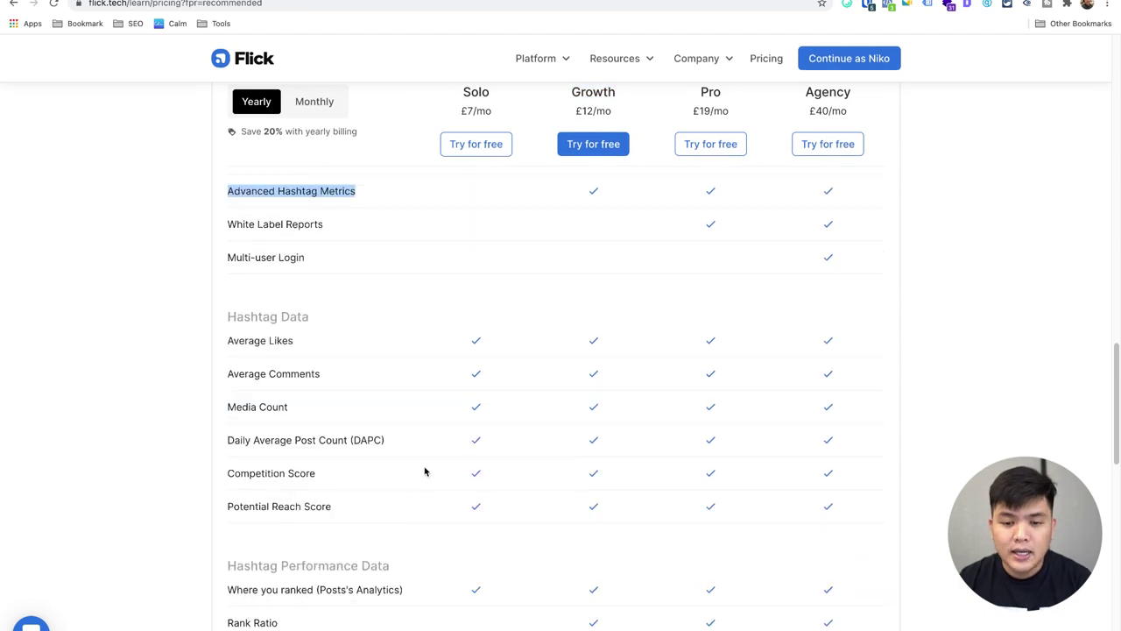
scroll(425, 470, up, 3)
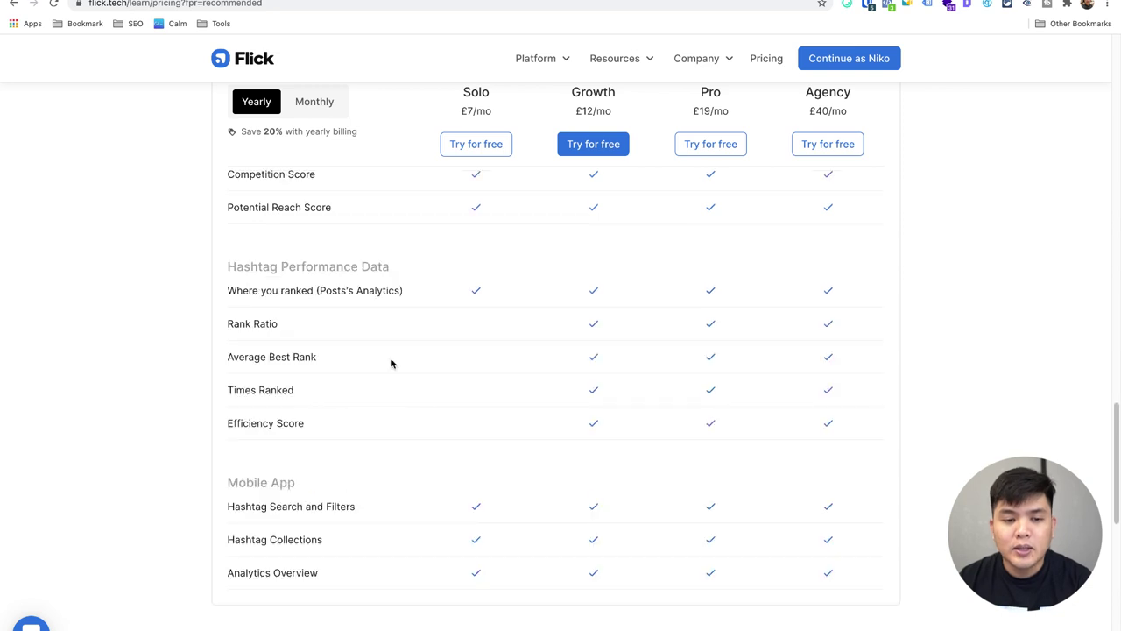
drag(224, 324, 286, 323)
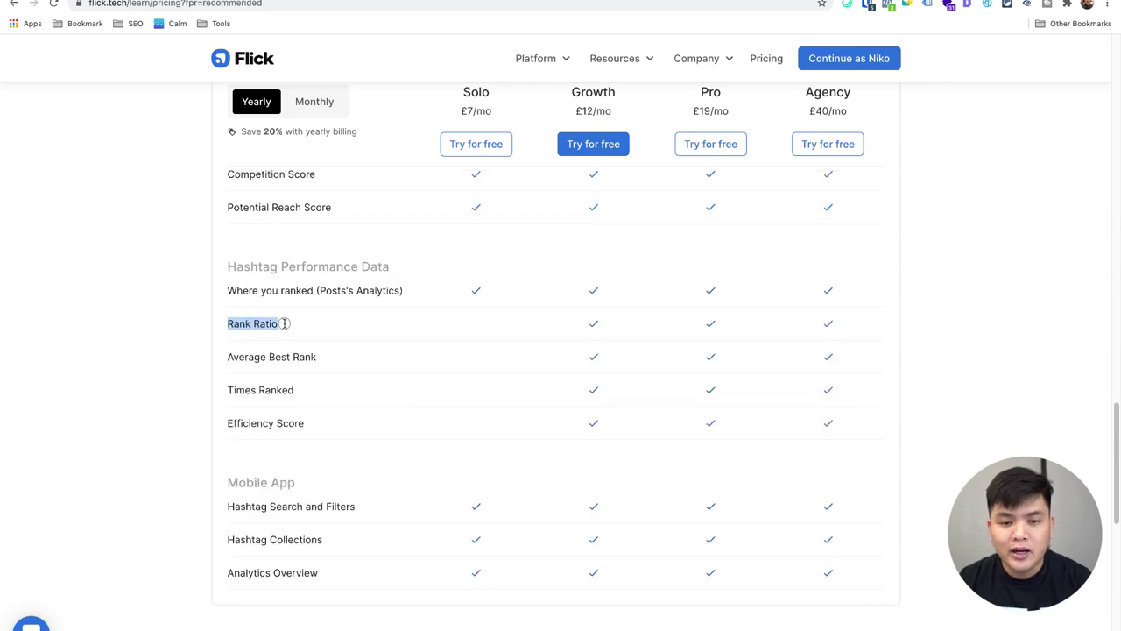
click(230, 356)
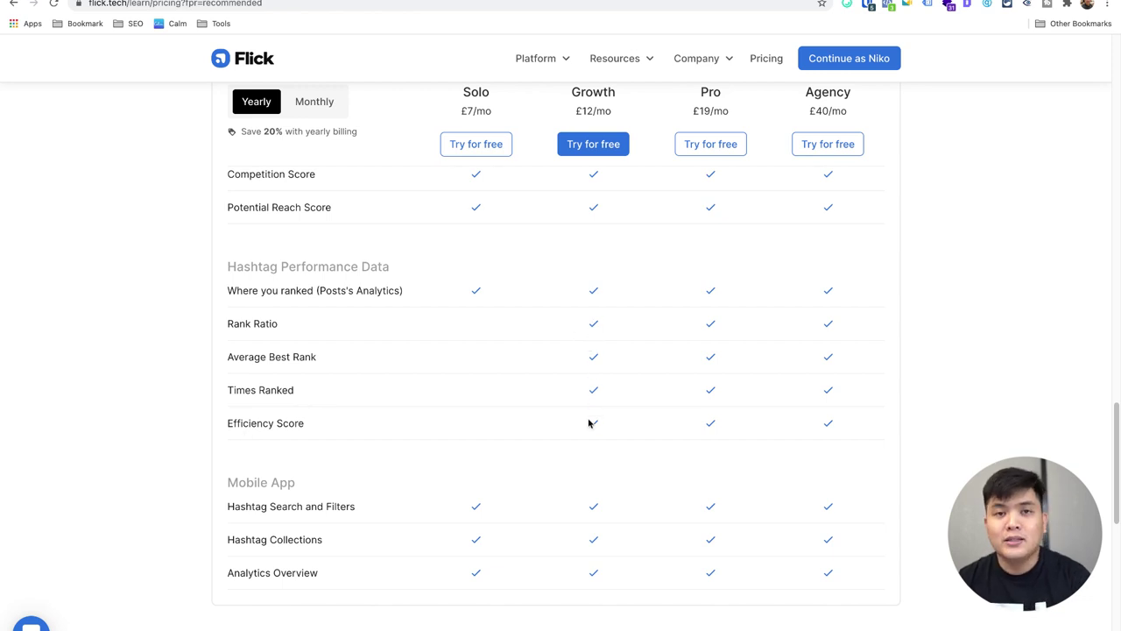
Go back to the start of the side-by-side comparison to view the plan prices and usage limits.
scroll(476, 385, up, 5)
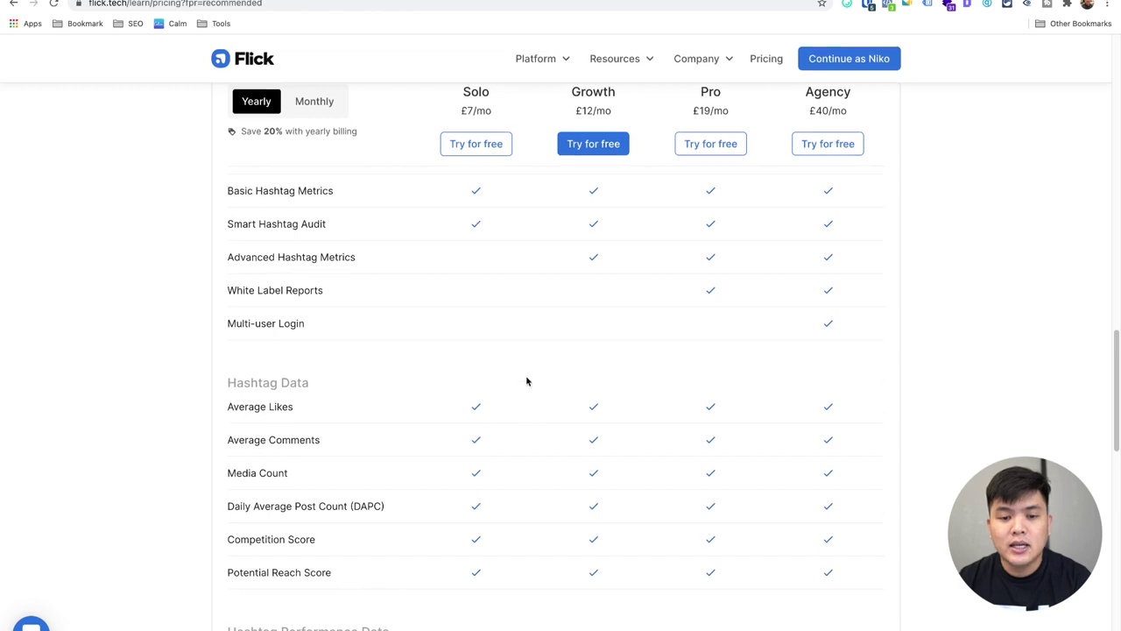
scroll(527, 381, up, 10)
scroll(522, 371, down, 2)
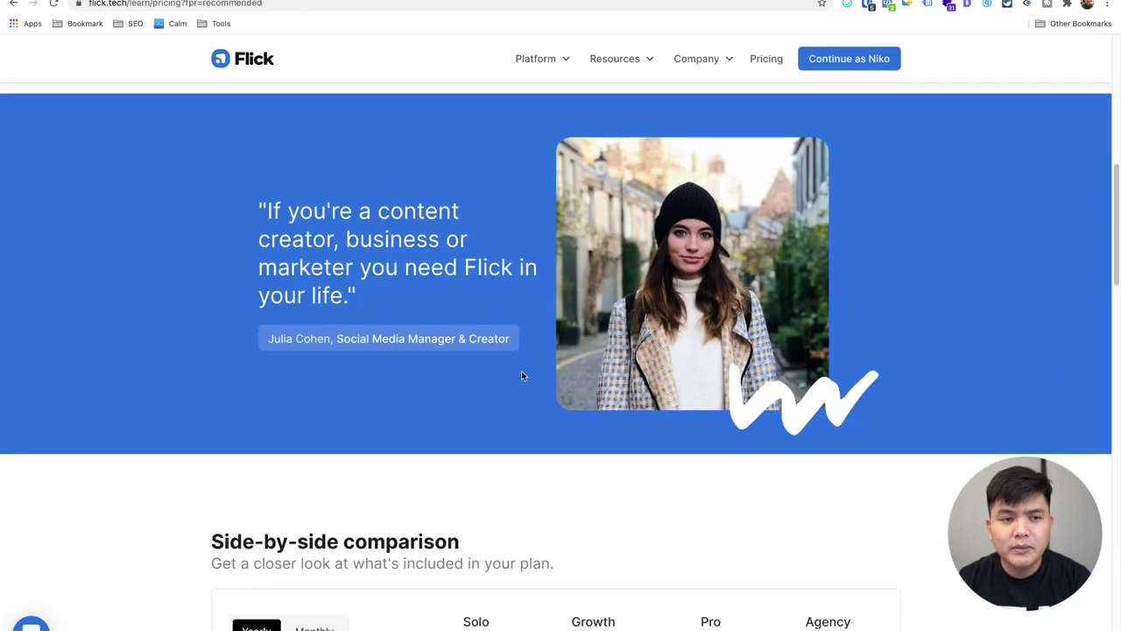
scroll(445, 193, down, 6)
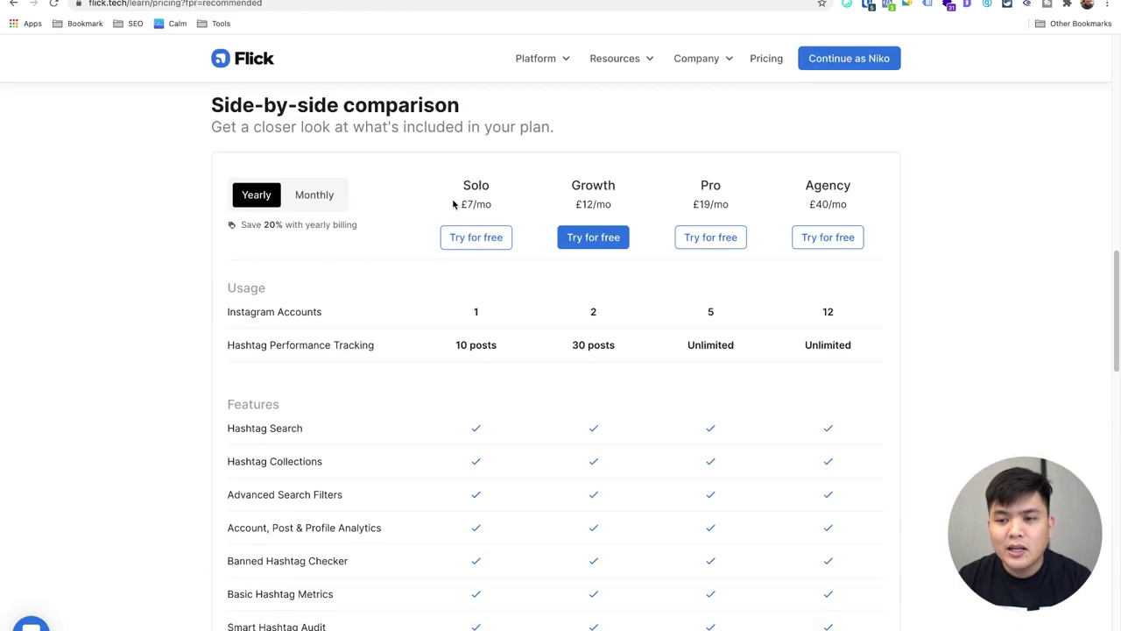
Open the Flick app through the Growth plan's free trial offer and look over Your Collections on the home dashboard.
scroll(452, 203, down, 10)
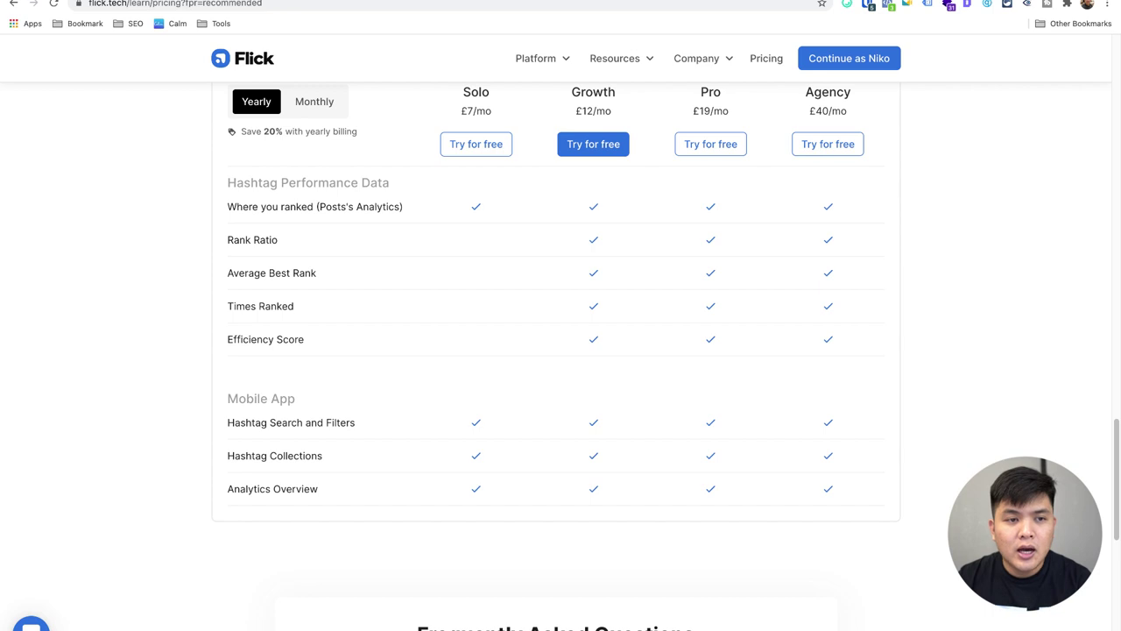
click(593, 143)
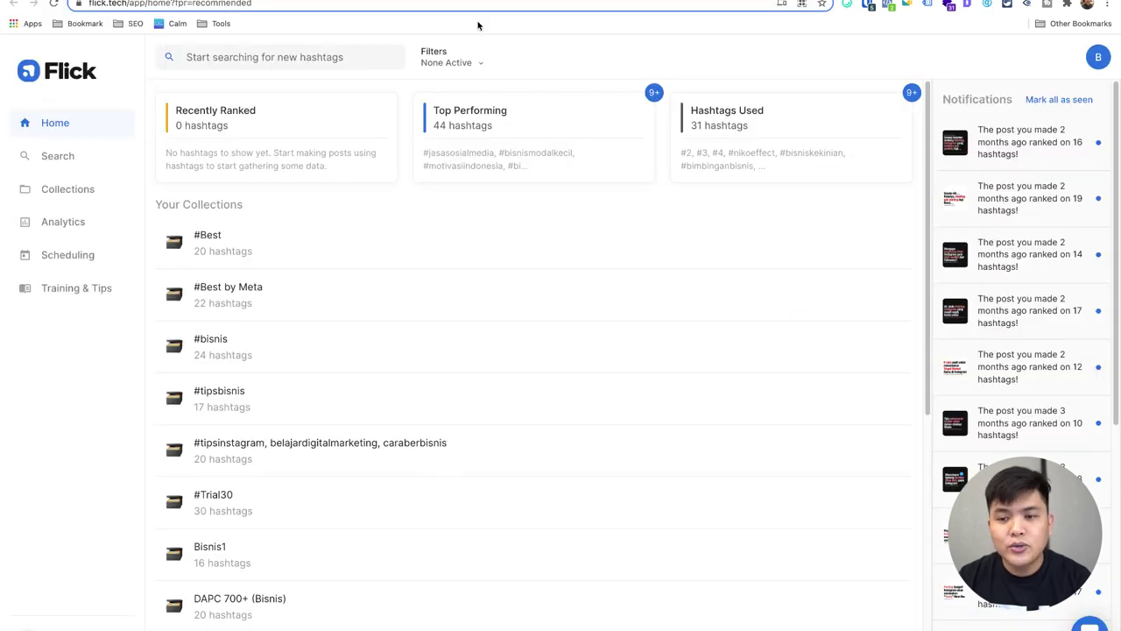
mouse_move(587, 263)
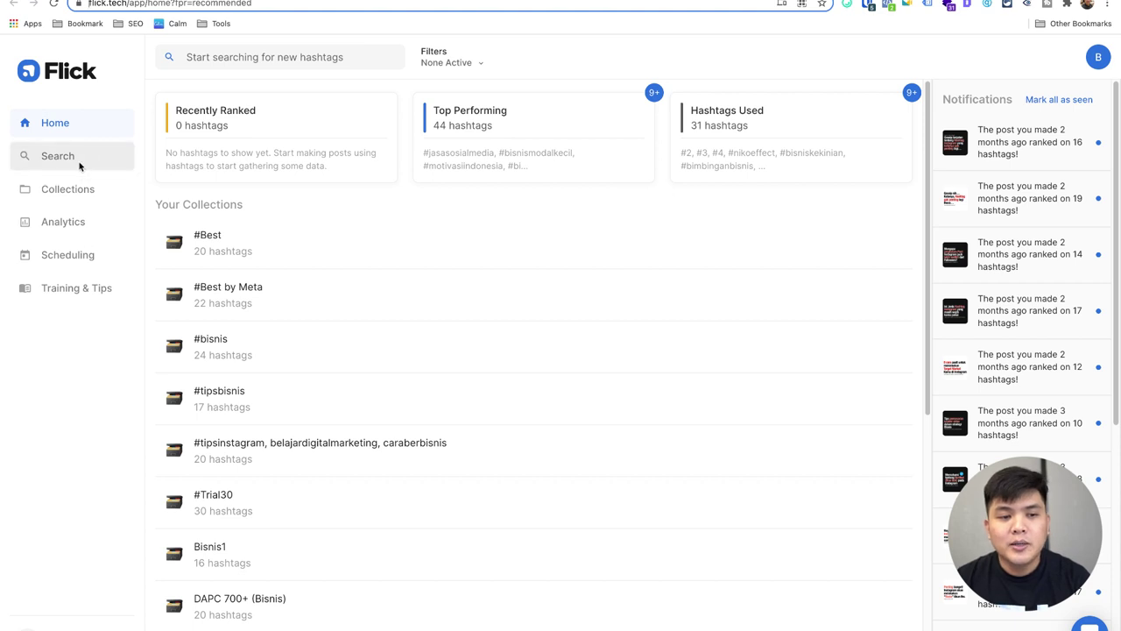
scroll(306, 278, down, 5)
scroll(306, 278, up, 5)
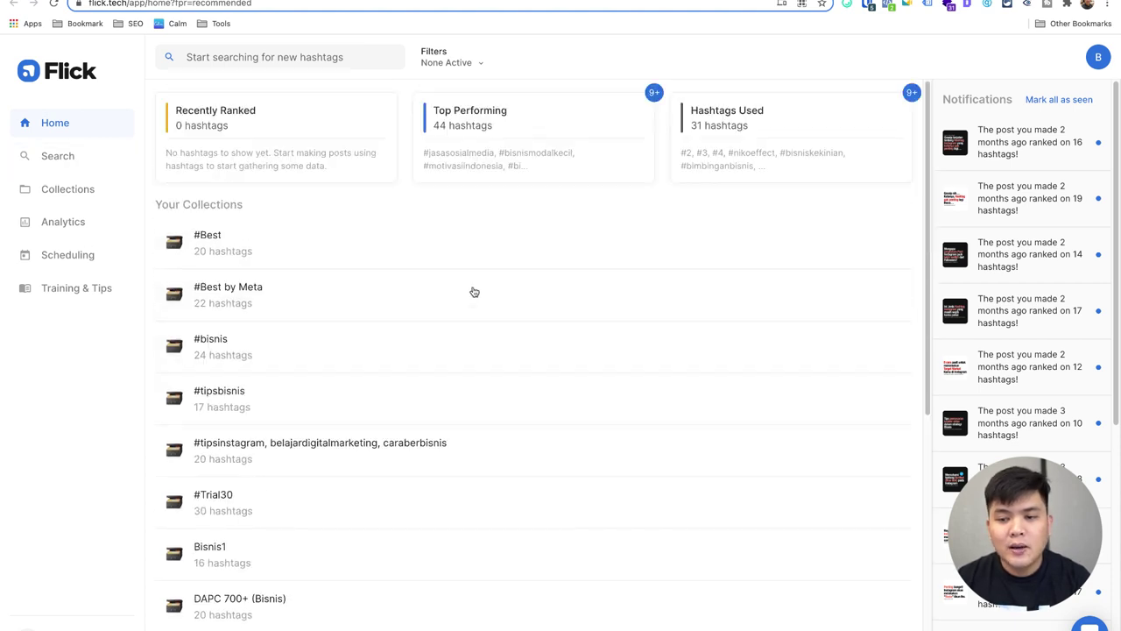
drag(153, 205, 267, 208)
click(267, 208)
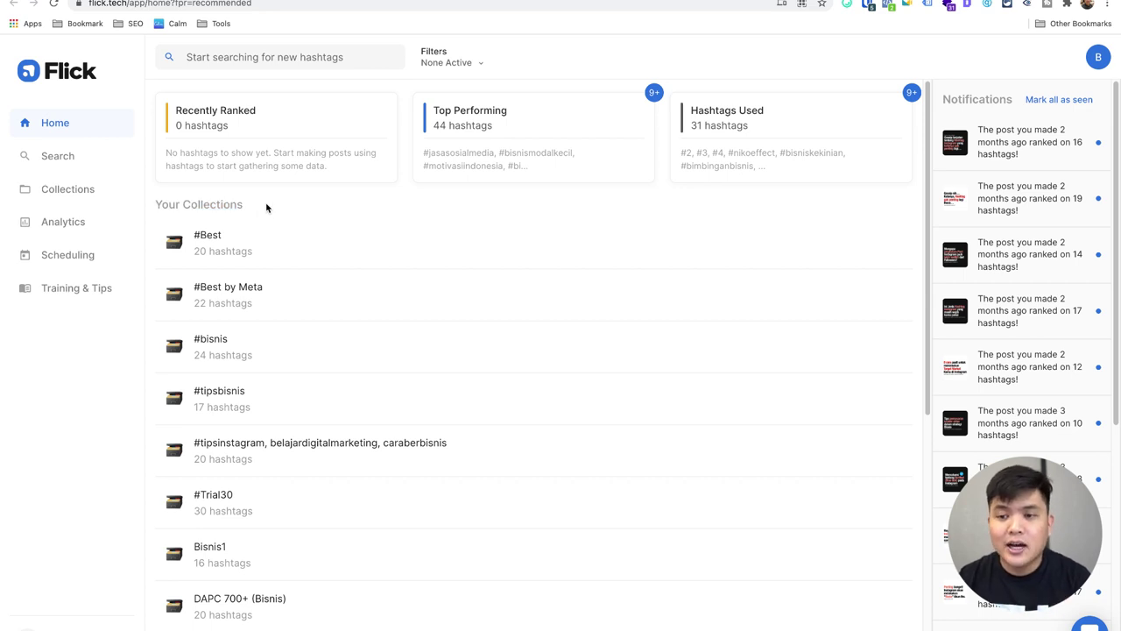
Read the Notifications list on the home dashboard about hashtag rankings of past posts.
double_click(967, 95)
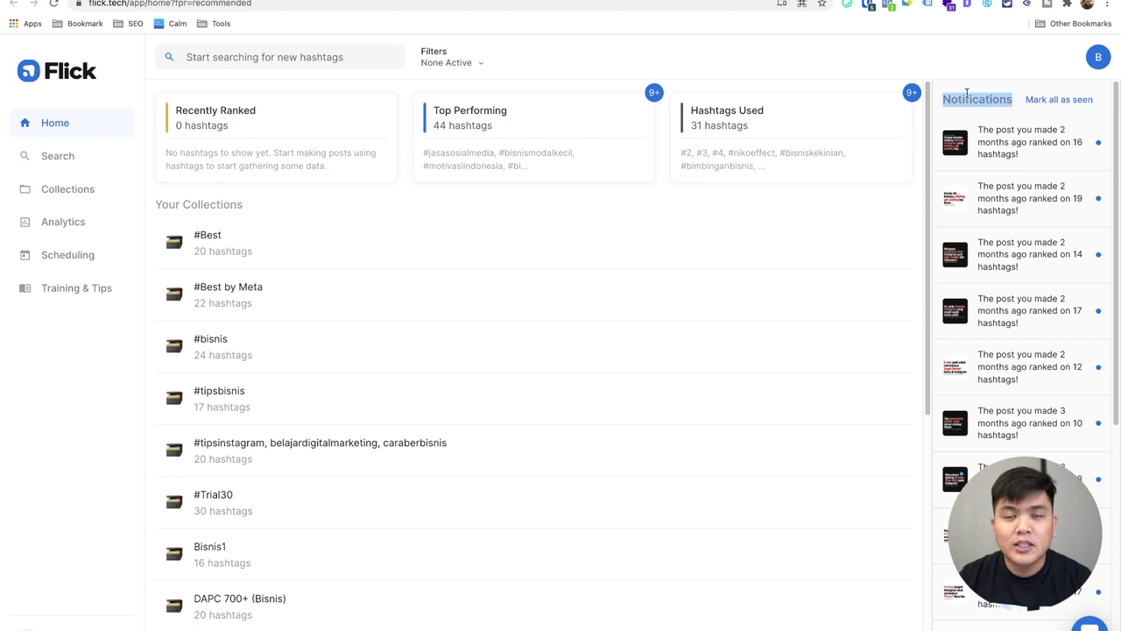
click(968, 93)
double_click(967, 93)
click(968, 92)
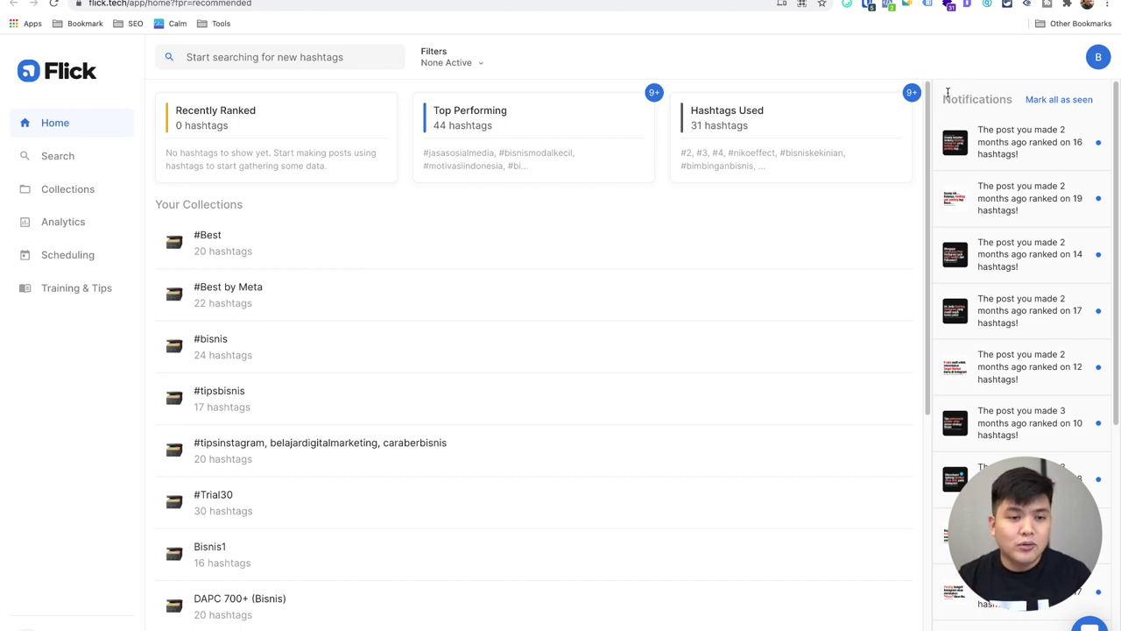
Open the hashtag search and search for hashtags related to "sepatu".
click(86, 157)
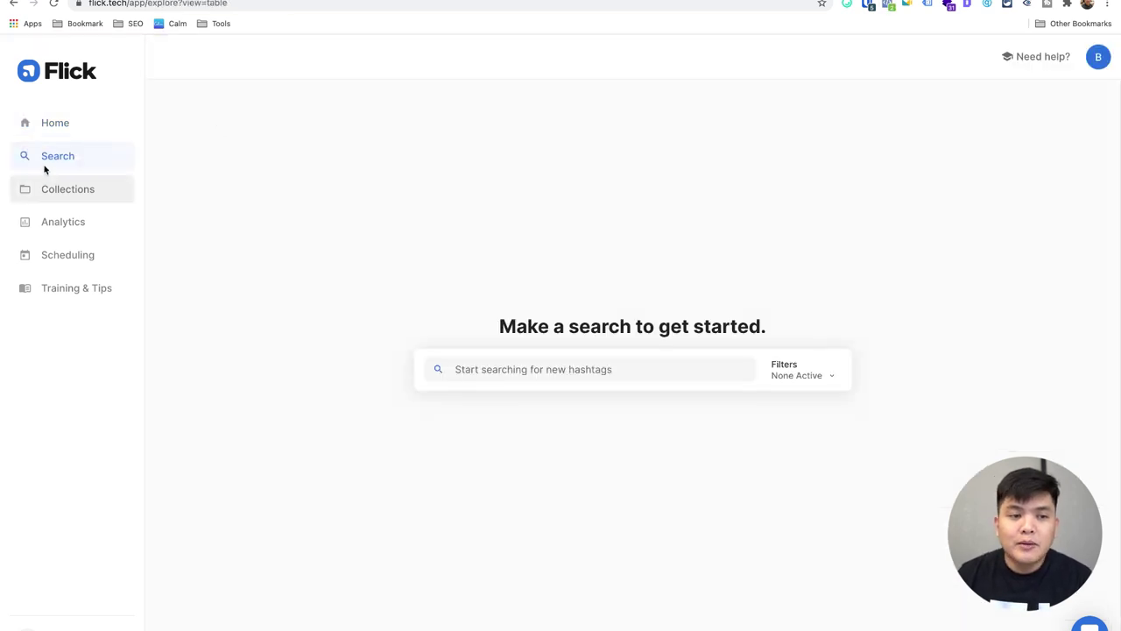
drag(498, 326, 785, 324)
click(785, 324)
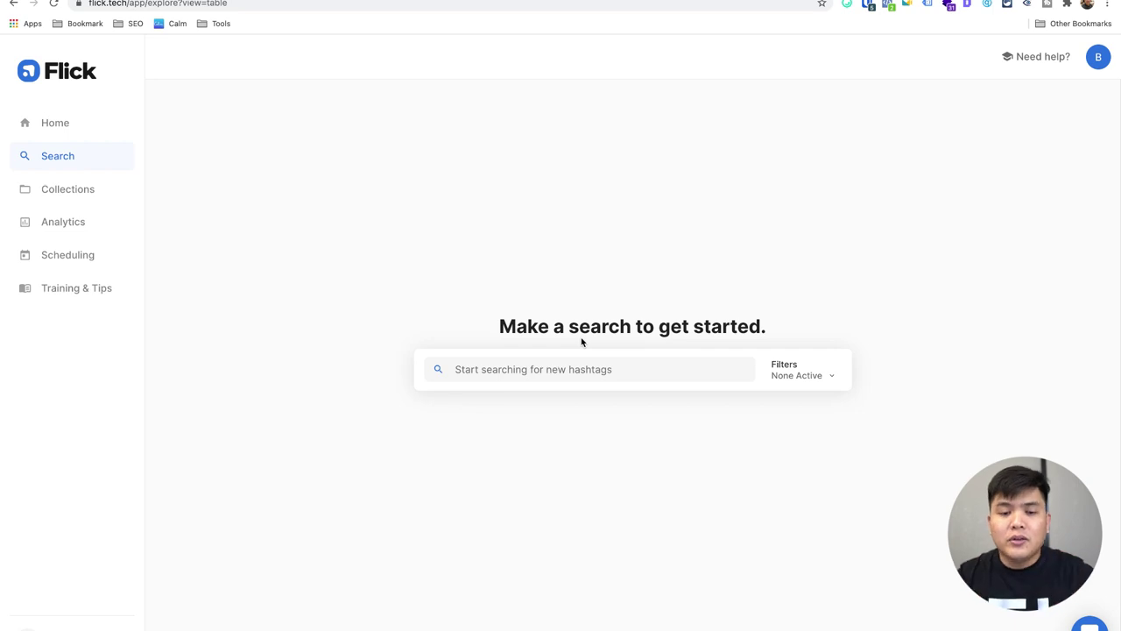
click(531, 372)
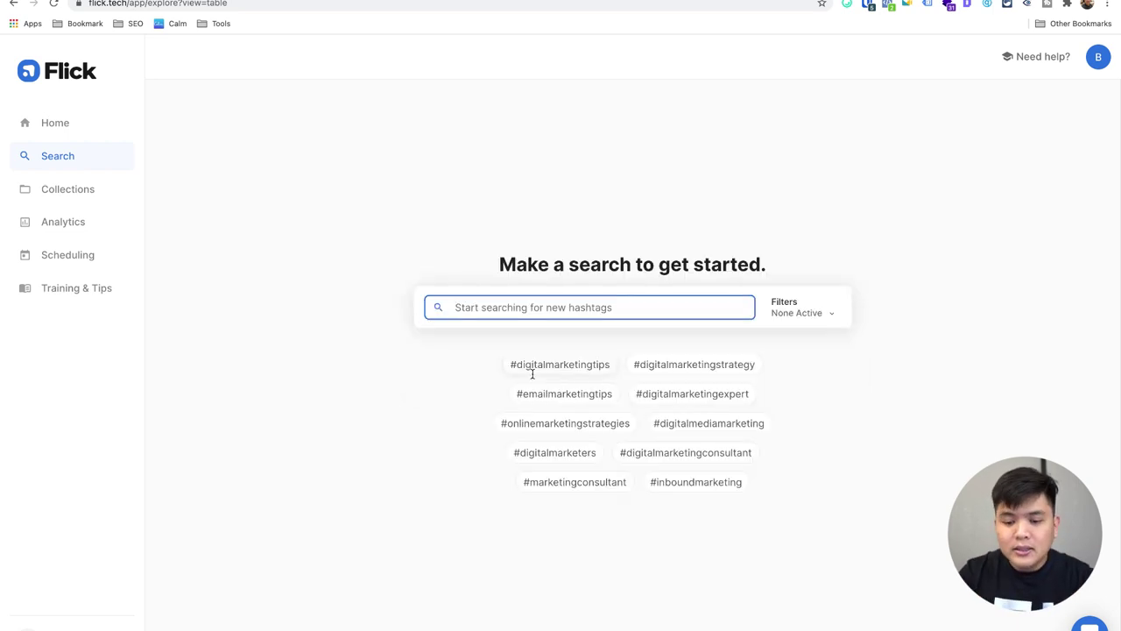
text(sepatu)
key(Return)
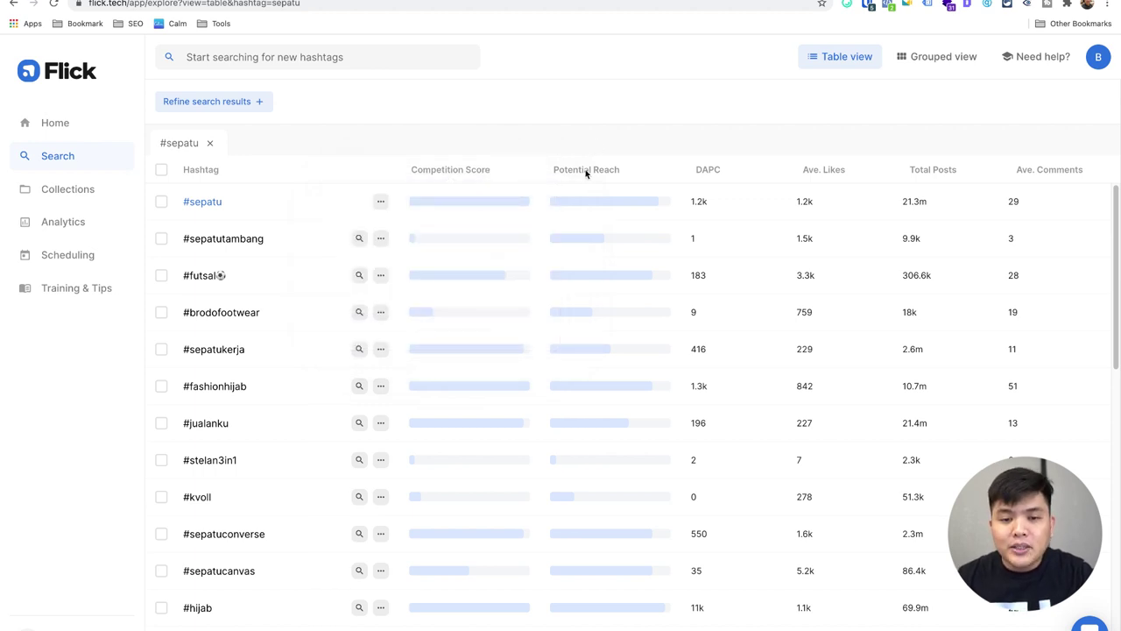
Examine the sepatu results table, comparing Competition Score, Potential Reach and DAPC across the suggested hashtags.
mouse_move(586, 172)
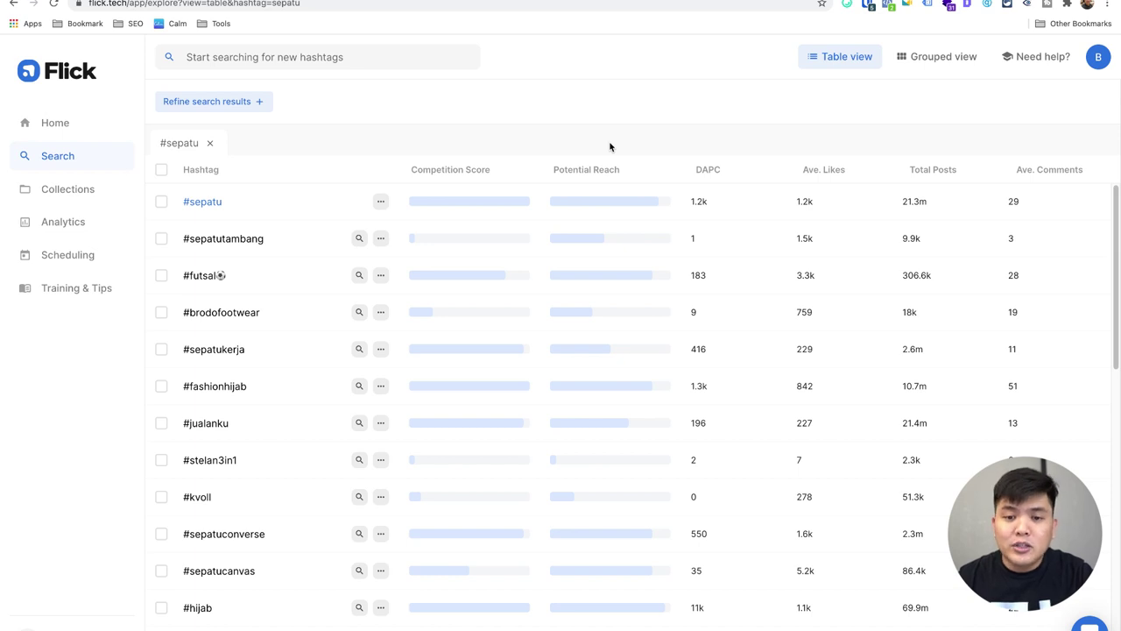
mouse_move(708, 175)
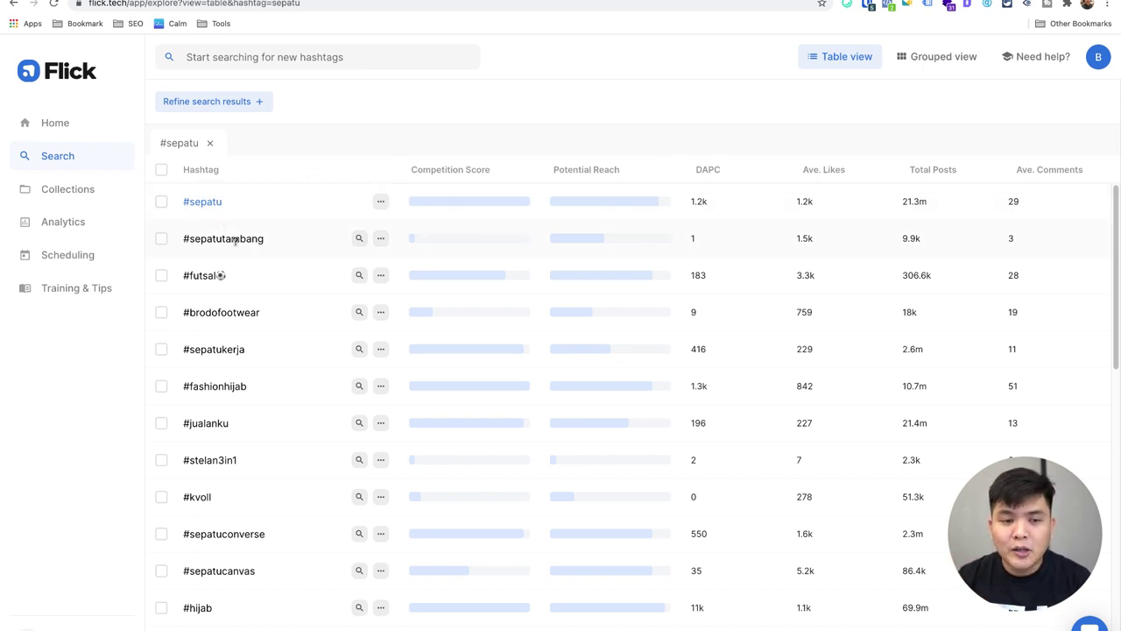
mouse_move(235, 241)
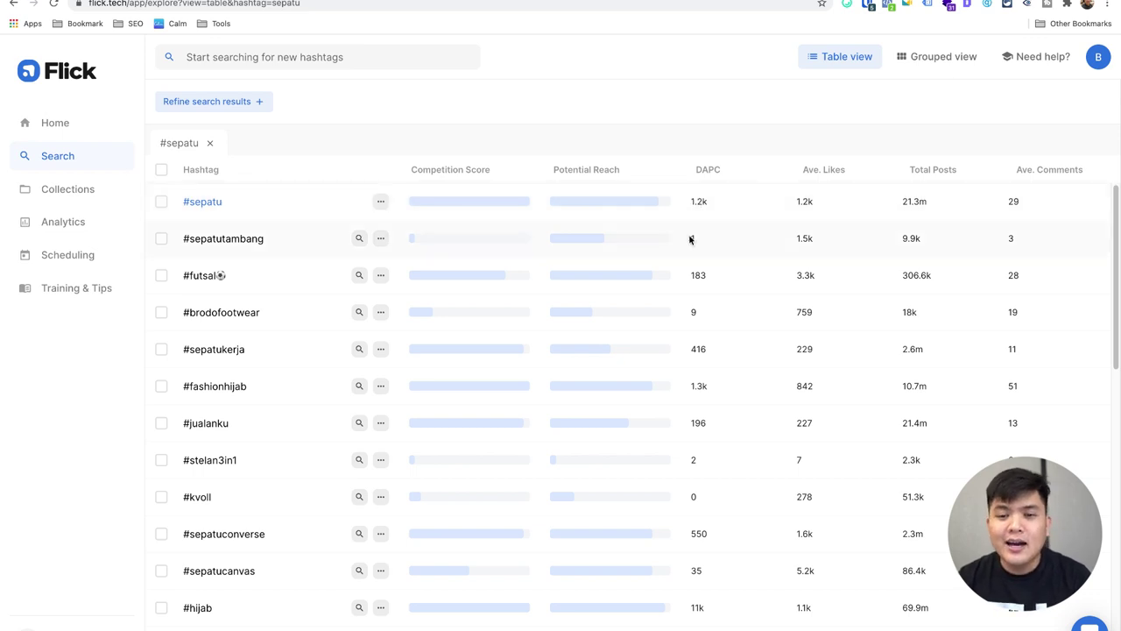
scroll(706, 412, down, 2)
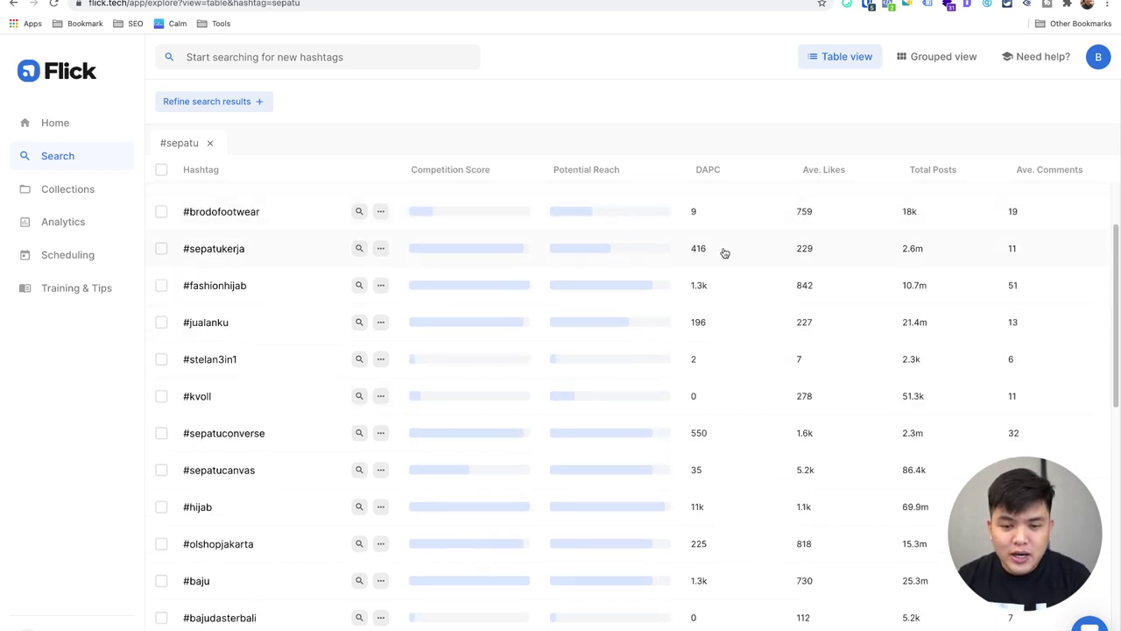
scroll(699, 377, down, 3)
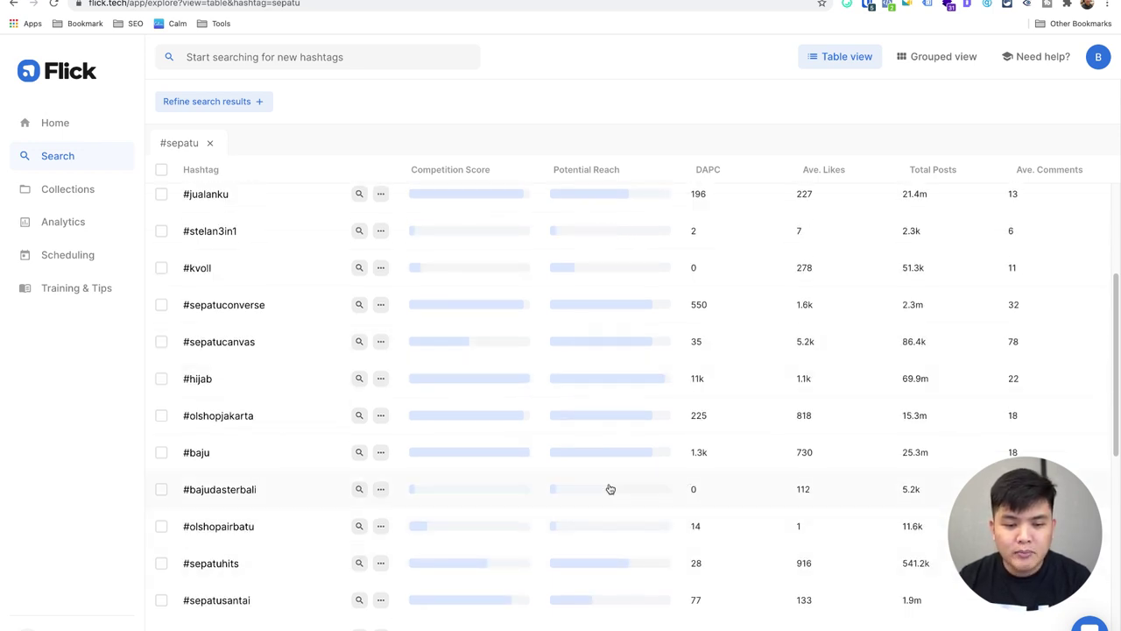
scroll(728, 516, down, 10)
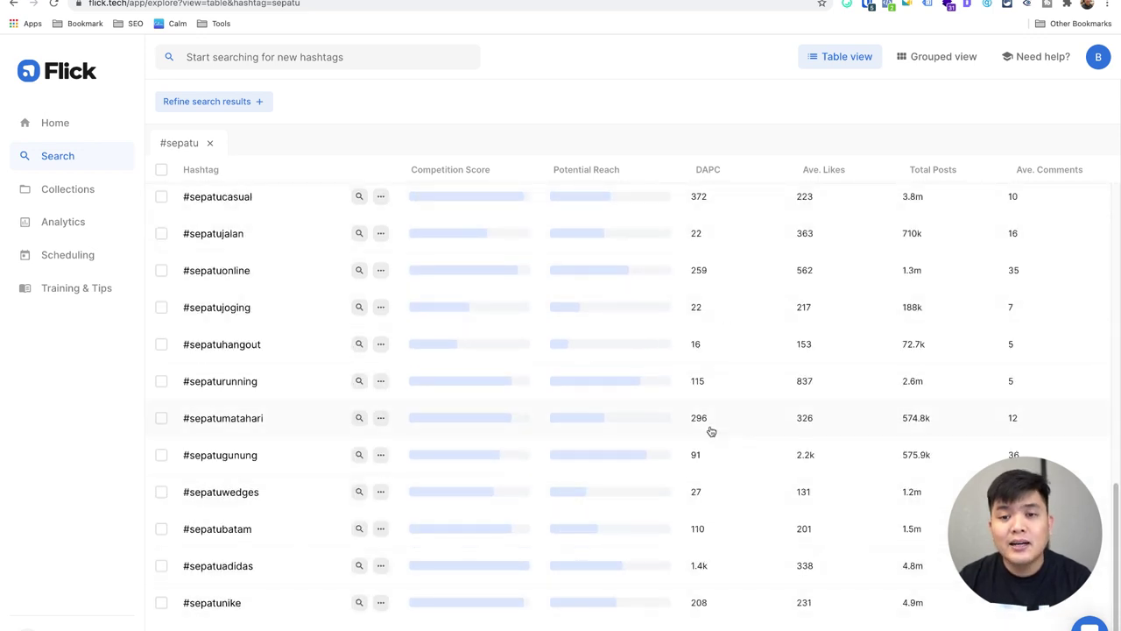
scroll(711, 430, up, 10)
scroll(711, 431, up, 1)
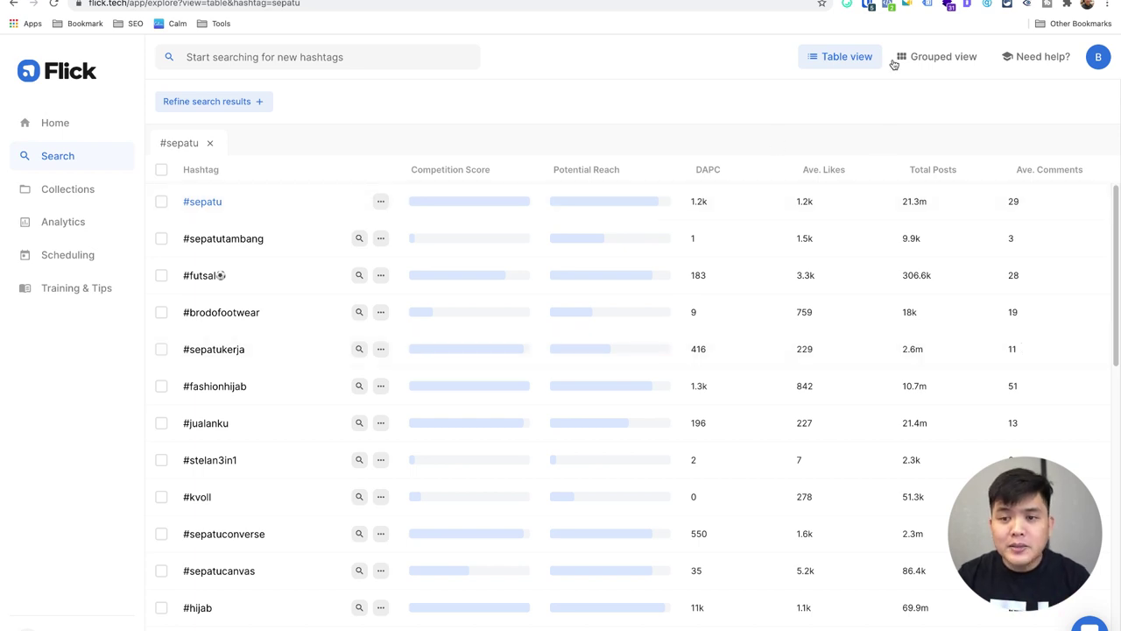
Filter the sepatu results to average likes from 100 to 250 and check the average likes of the filtered hashtags.
click(242, 109)
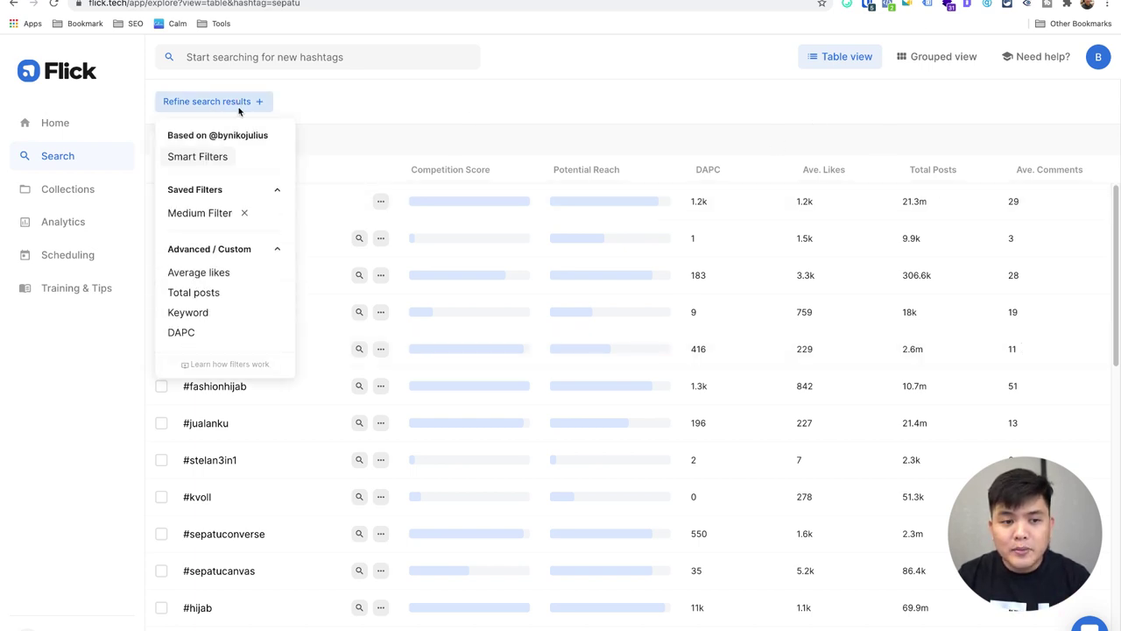
click(200, 274)
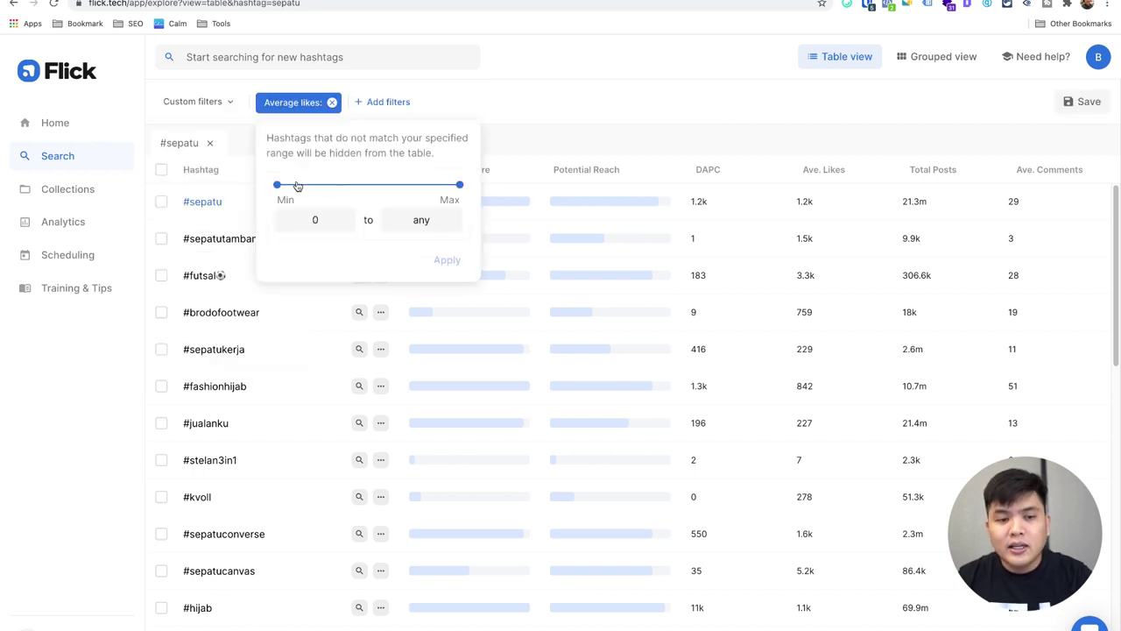
mouse_move(279, 185)
mouse_down()
mouse_move(308, 188)
mouse_move(275, 187)
mouse_move(288, 188)
mouse_up()
drag(457, 185, 305, 189)
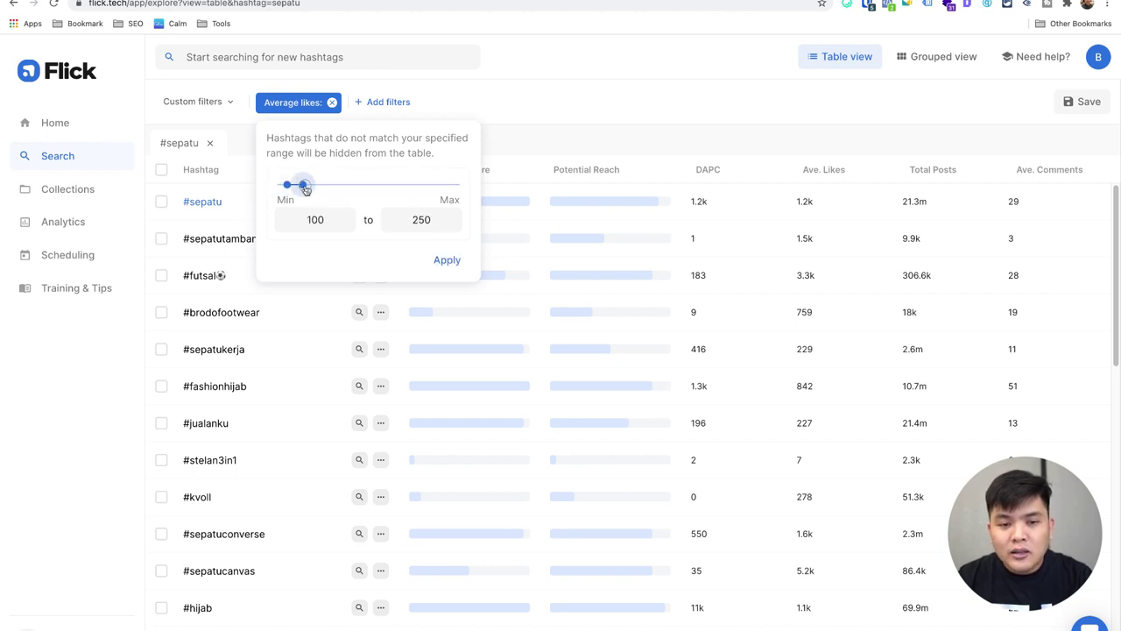
click(446, 260)
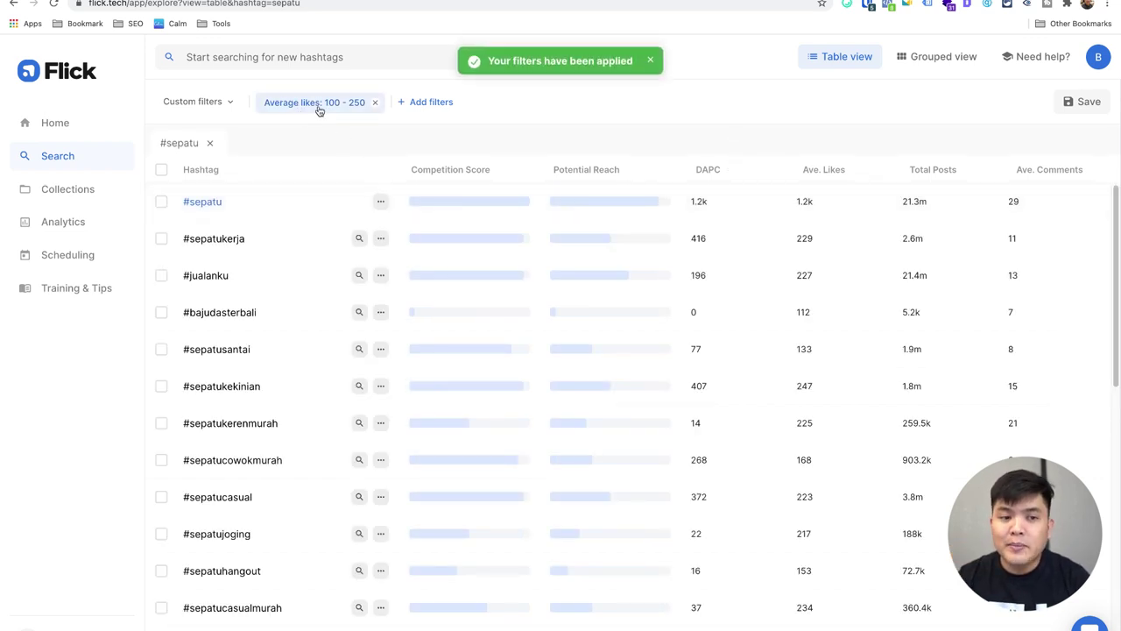
scroll(758, 301, down, 3)
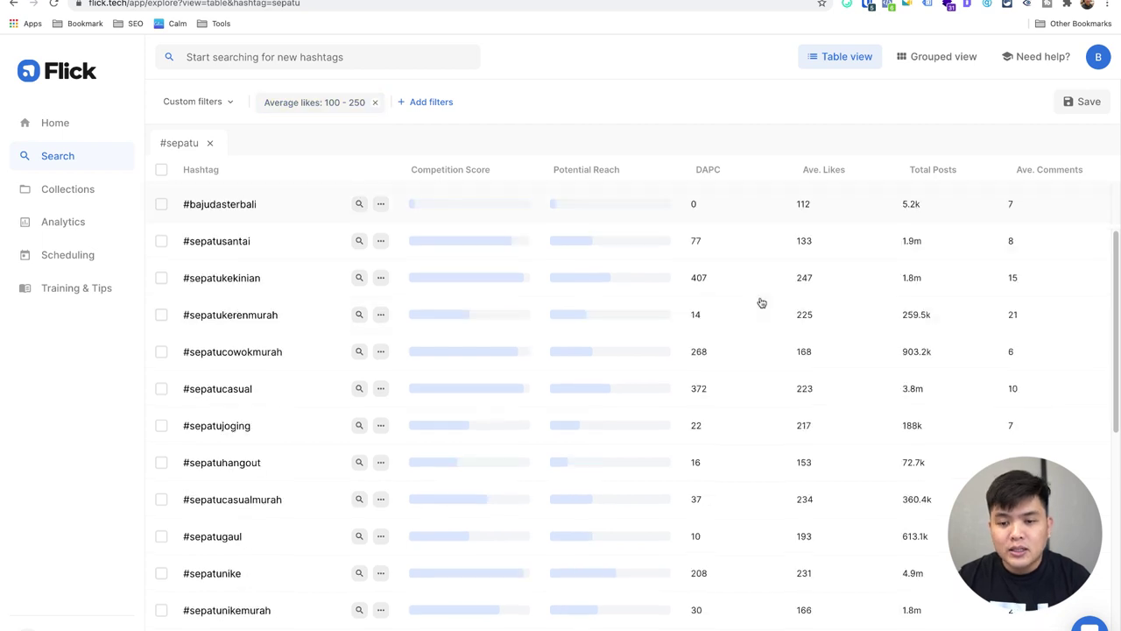
scroll(758, 300, up, 3)
scroll(806, 493, down, 5)
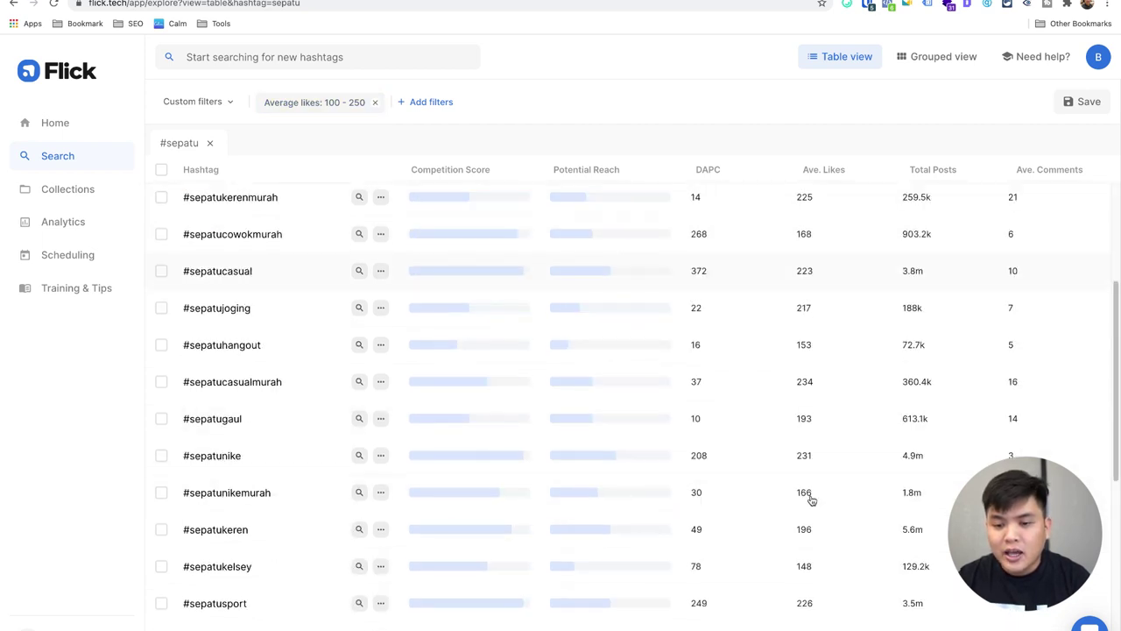
scroll(817, 447, up, 5)
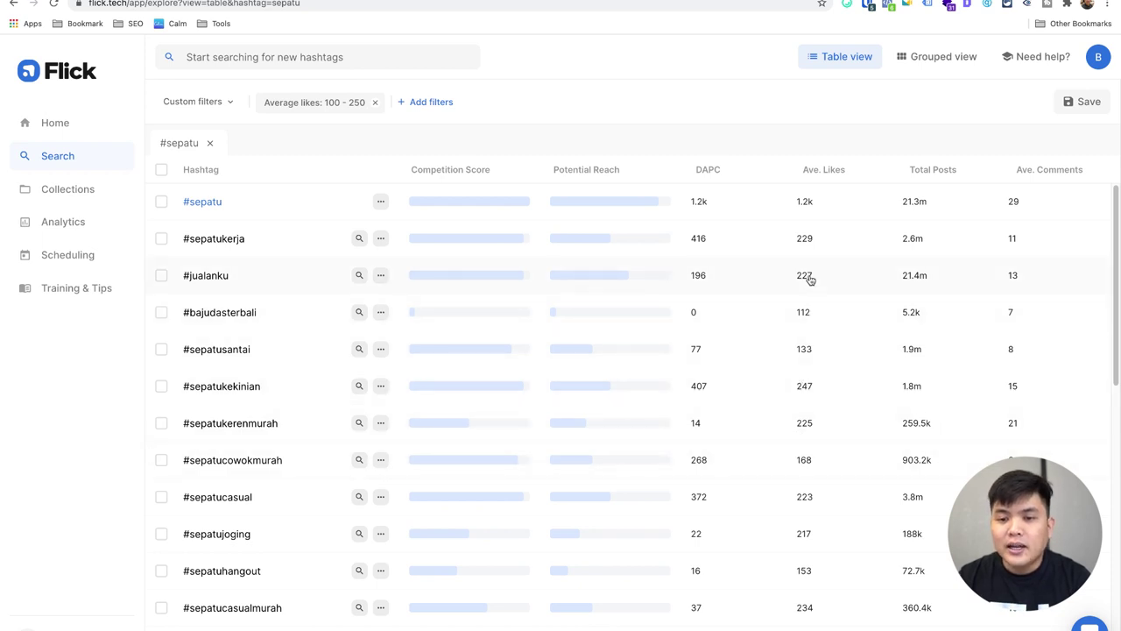
Go to the stored hashtag collections, open #Best by Meta and look through the list of collections.
click(57, 192)
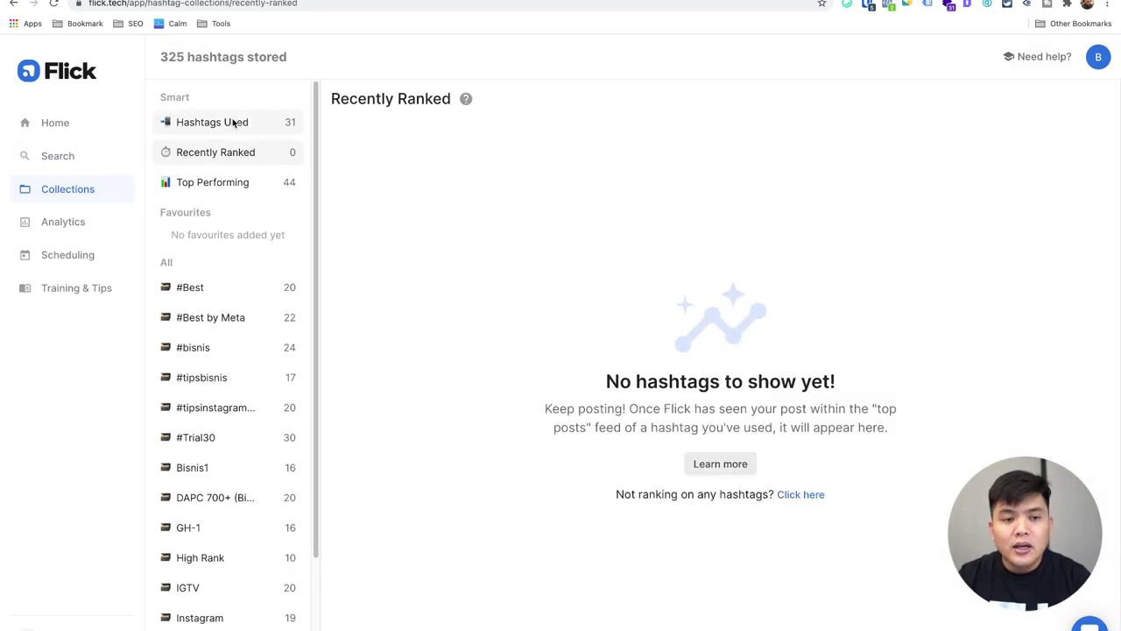
click(210, 287)
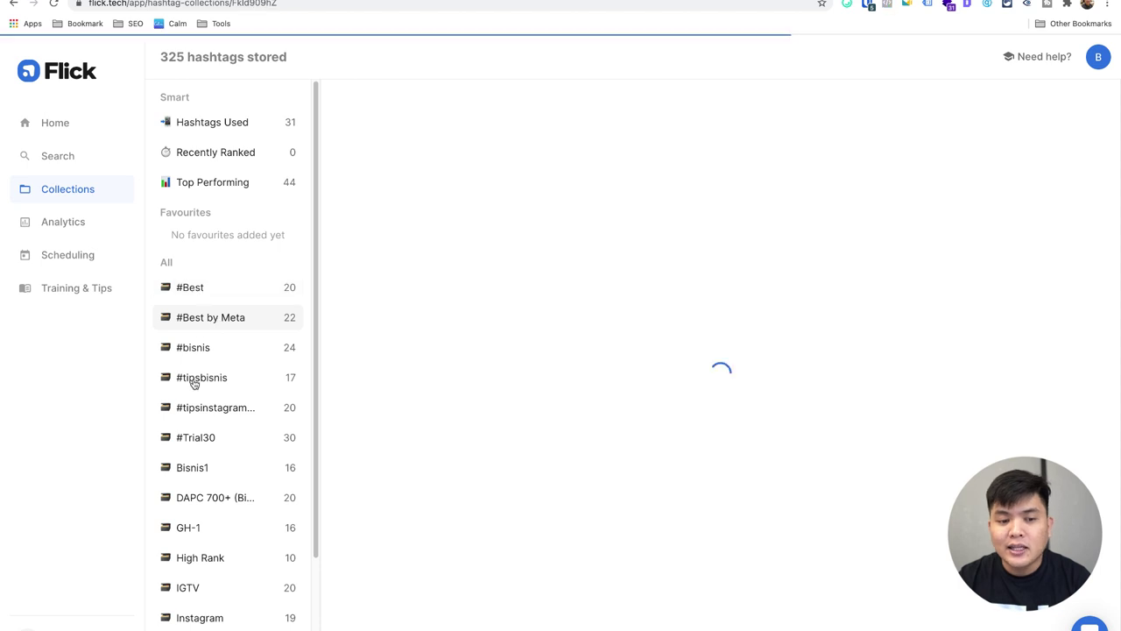
scroll(204, 412, down, 1)
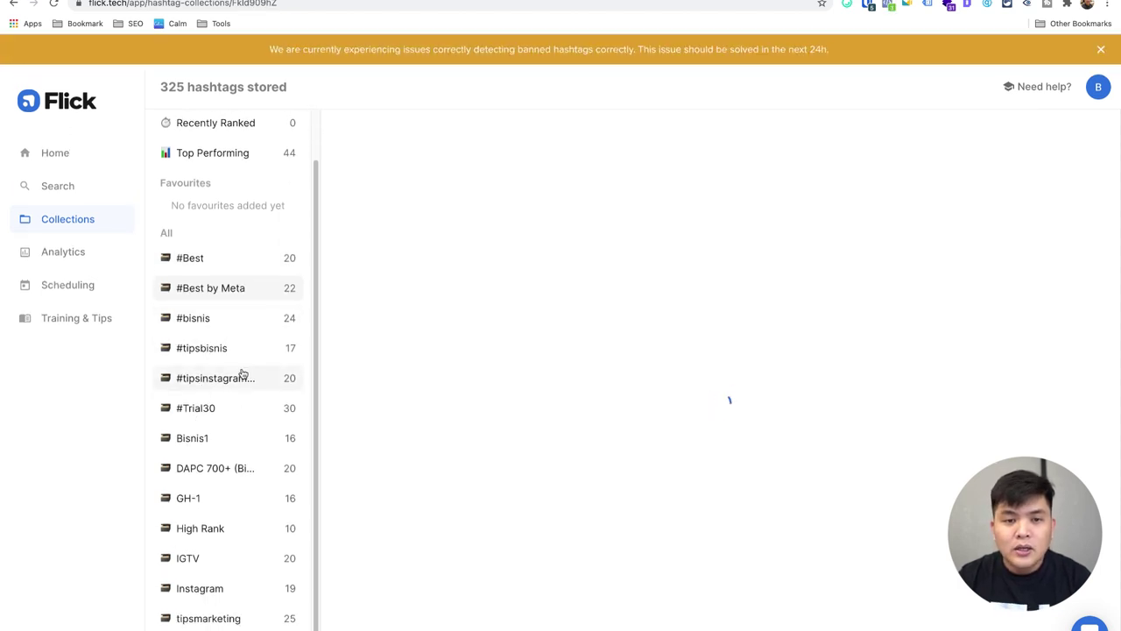
Open the analytics overview and examine the Follower change and People reached metrics for the last 30 days.
click(66, 253)
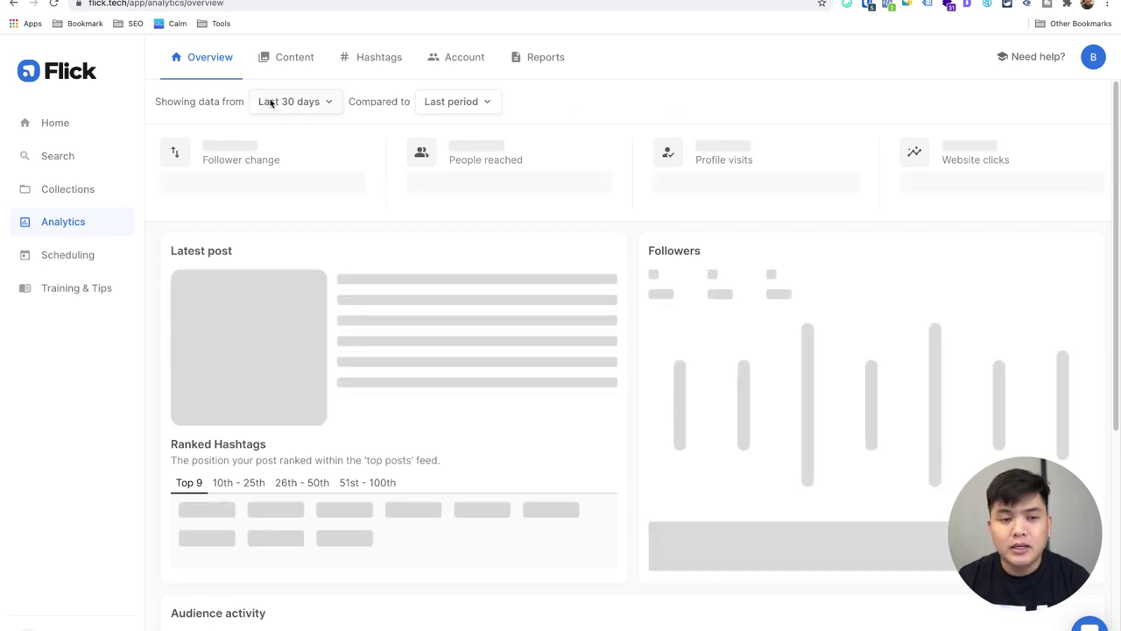
mouse_move(205, 160)
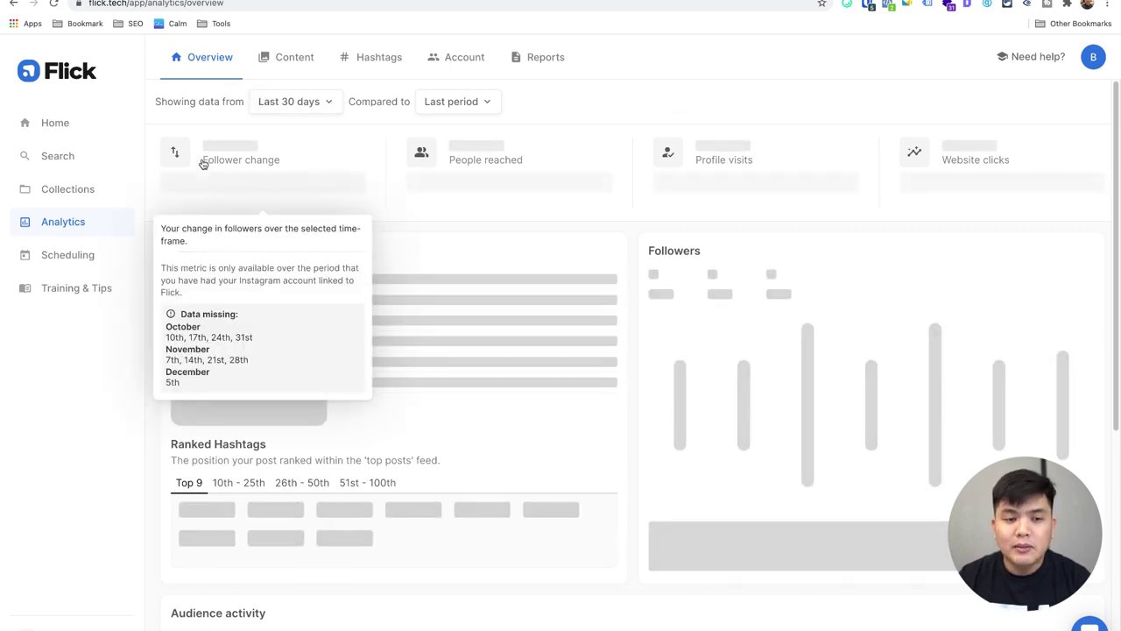
drag(205, 159, 294, 160)
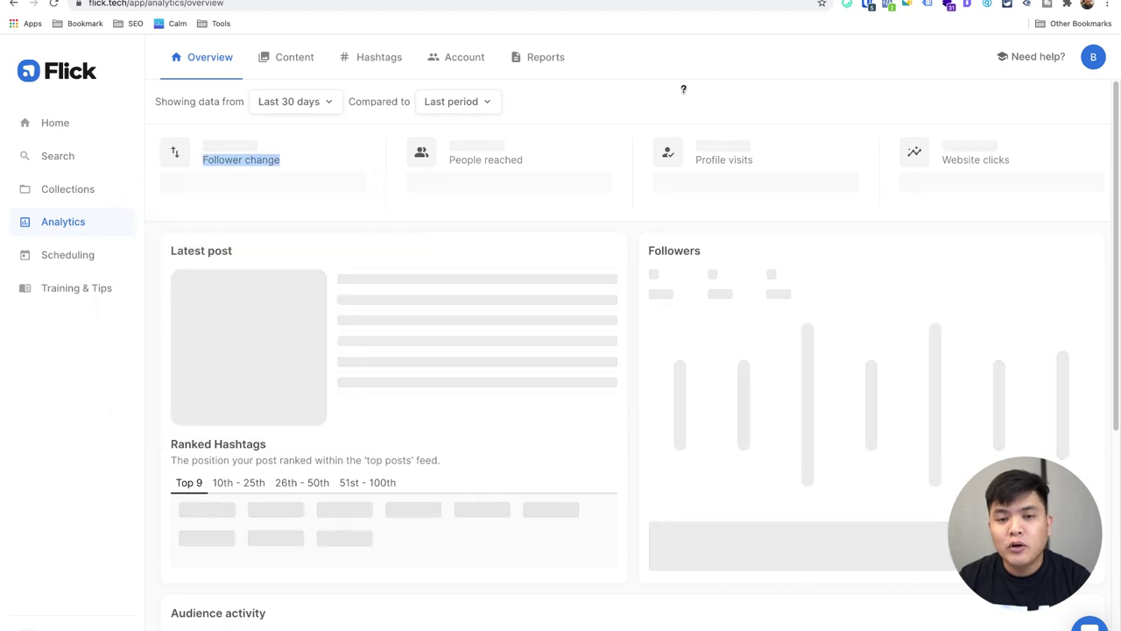
click(579, 127)
drag(452, 160, 530, 162)
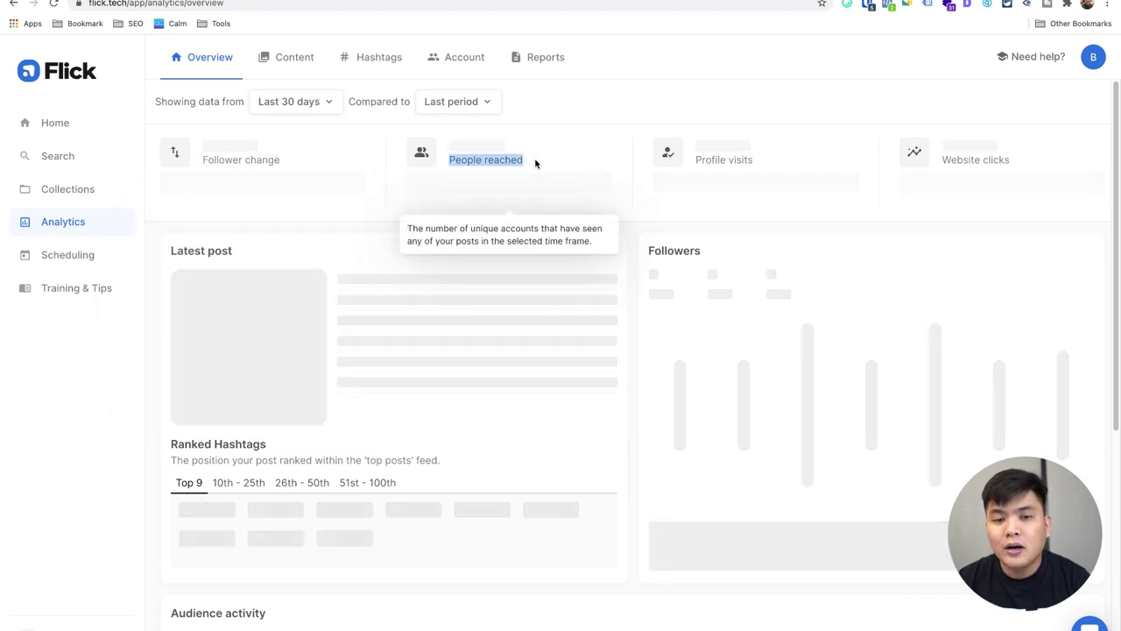
click(709, 129)
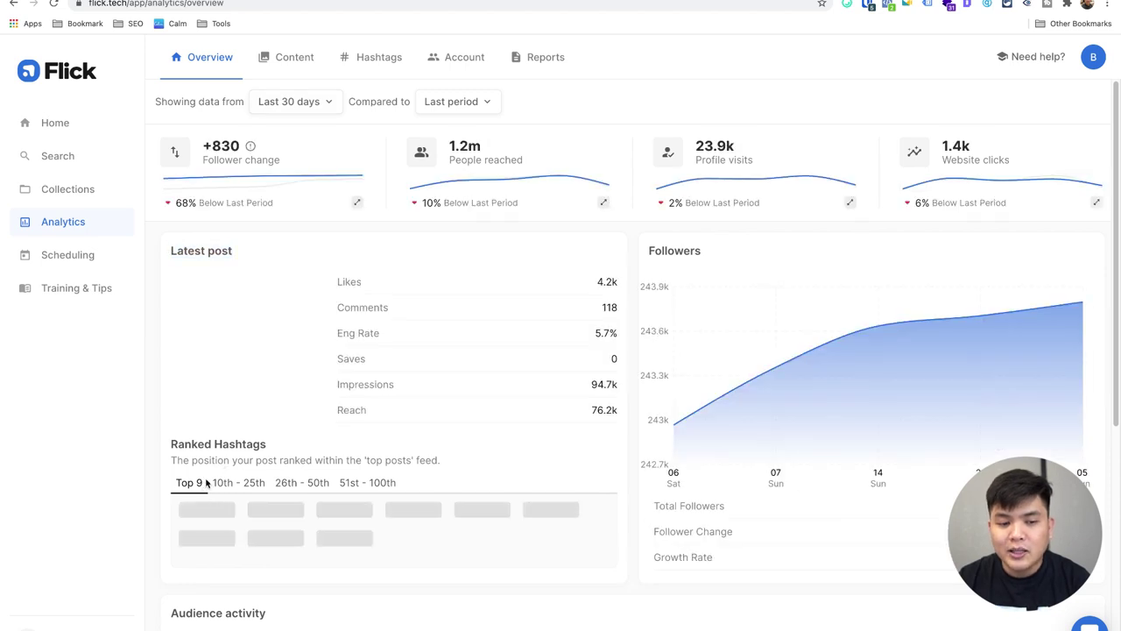
Examine the Latest post section of the analytics overview, including its Ranked Hashtags position ranges.
mouse_move(225, 484)
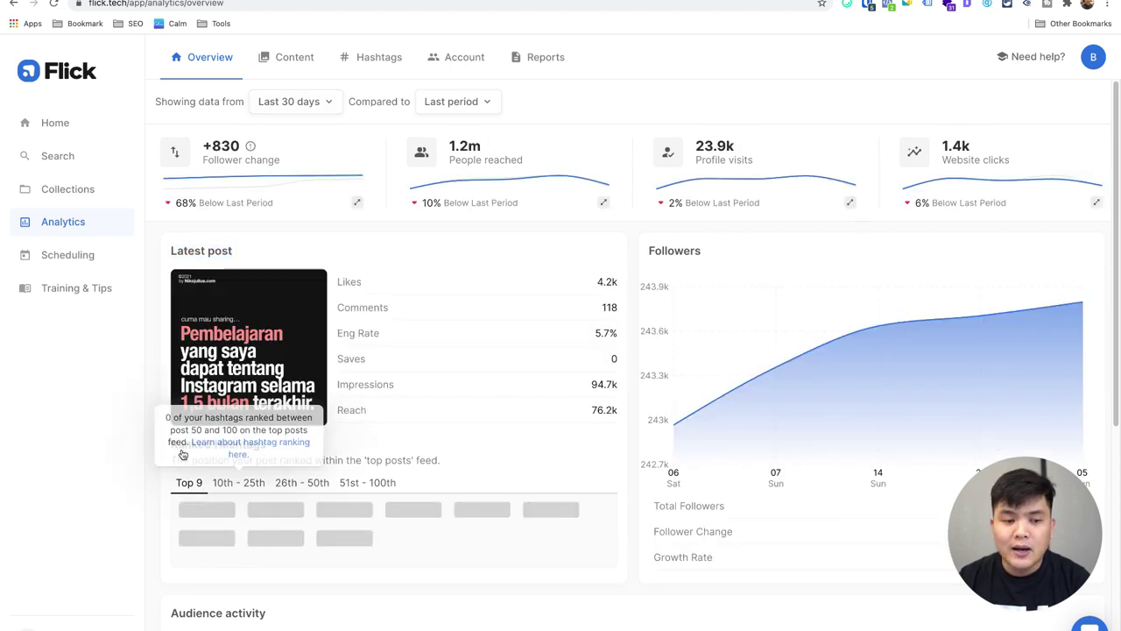
drag(175, 251, 268, 251)
click(188, 268)
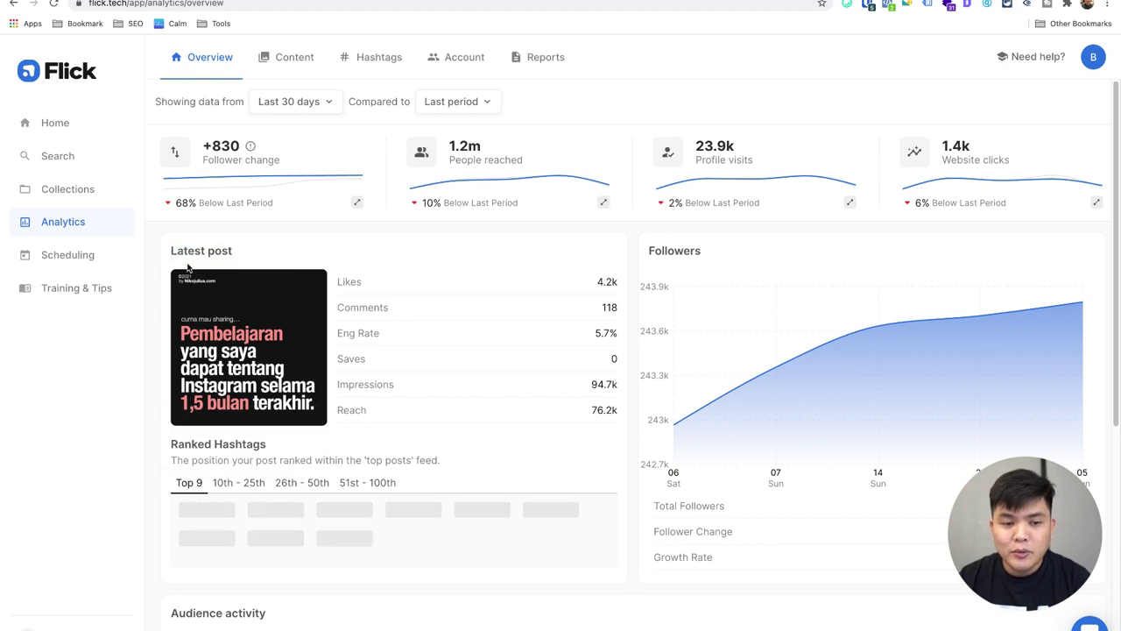
Examine the latest post's likes, comments, engagement rate, saves, impressions and reach in the analytics overview.
drag(594, 281, 625, 289)
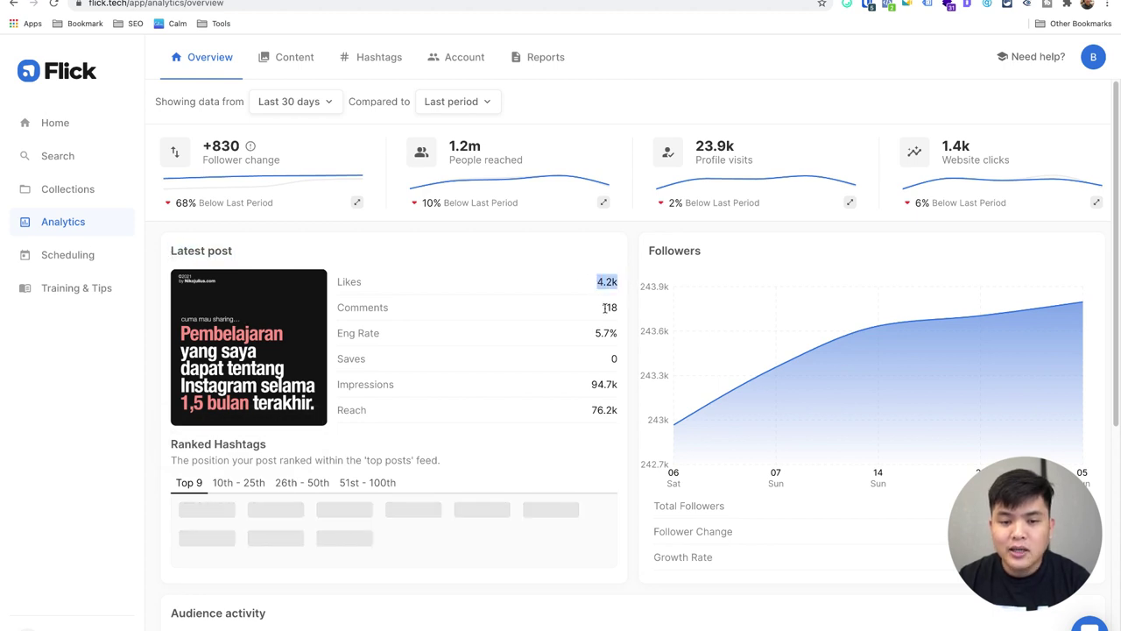
double_click(606, 307)
drag(592, 333, 620, 337)
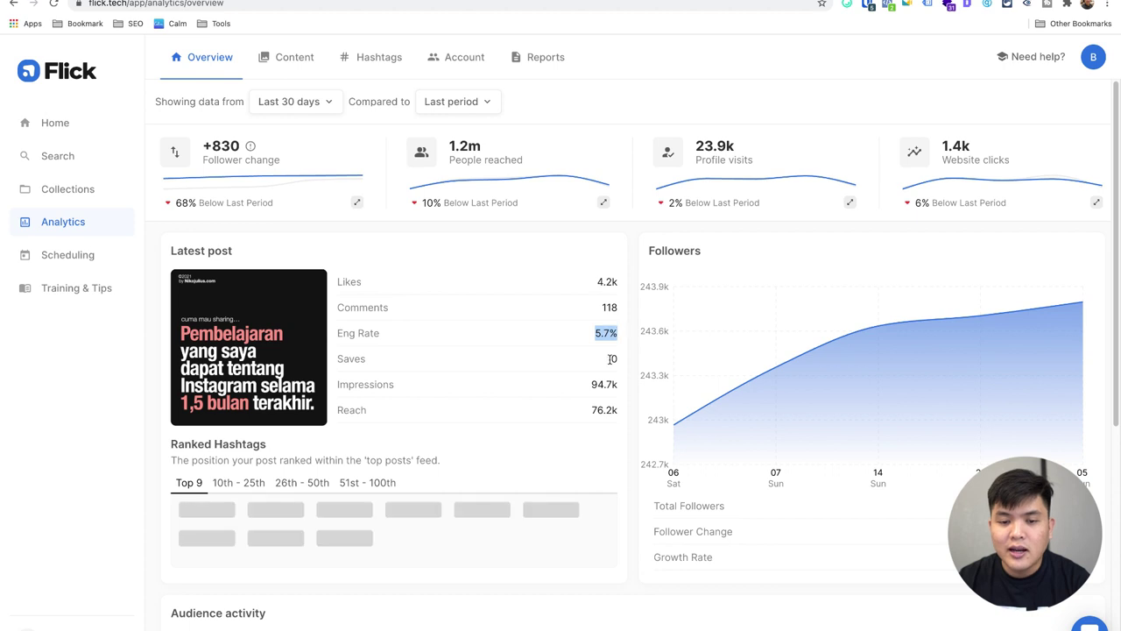
click(611, 358)
drag(590, 384, 526, 409)
click(612, 412)
click(513, 401)
Check the Audience activity section of the overview for the best time to post.
scroll(508, 398, down, 2)
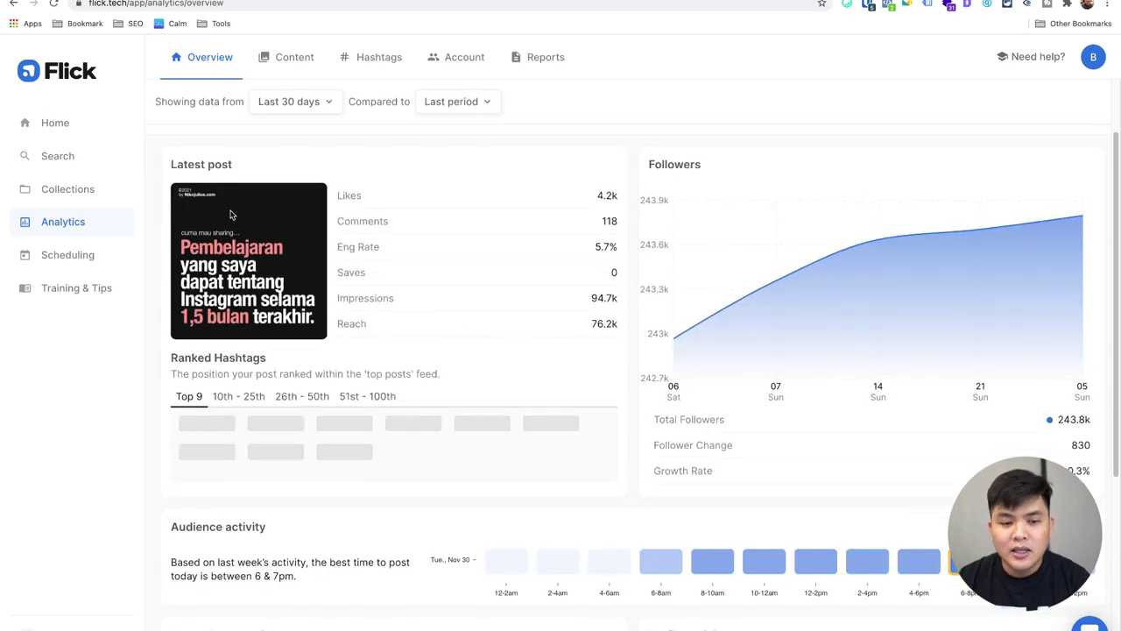
scroll(458, 321, down, 5)
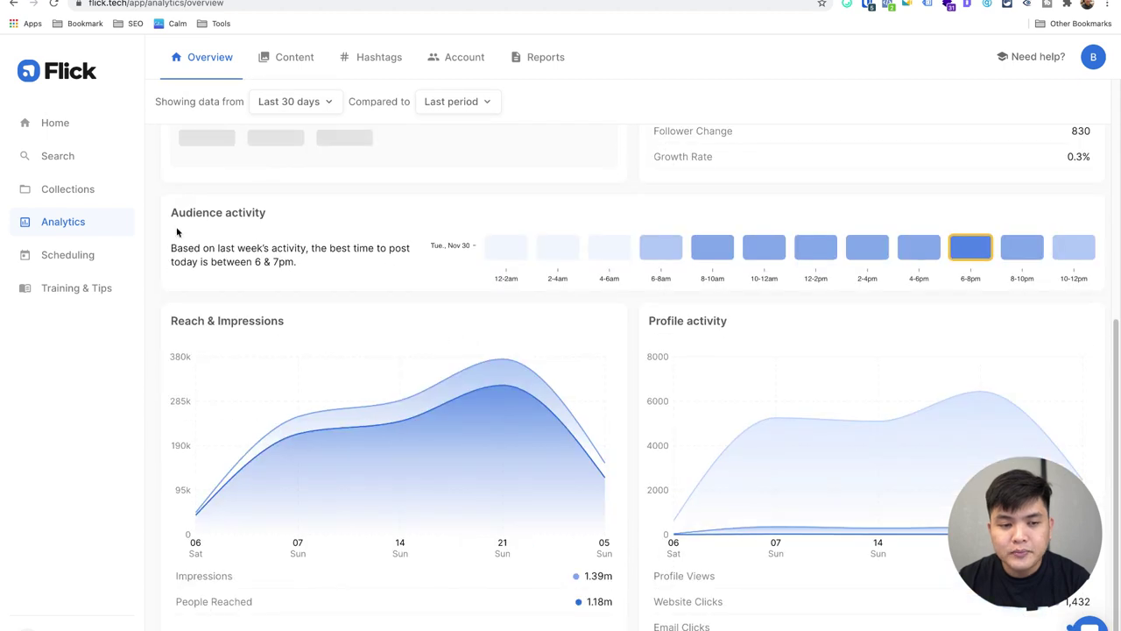
drag(170, 226, 300, 295)
click(337, 260)
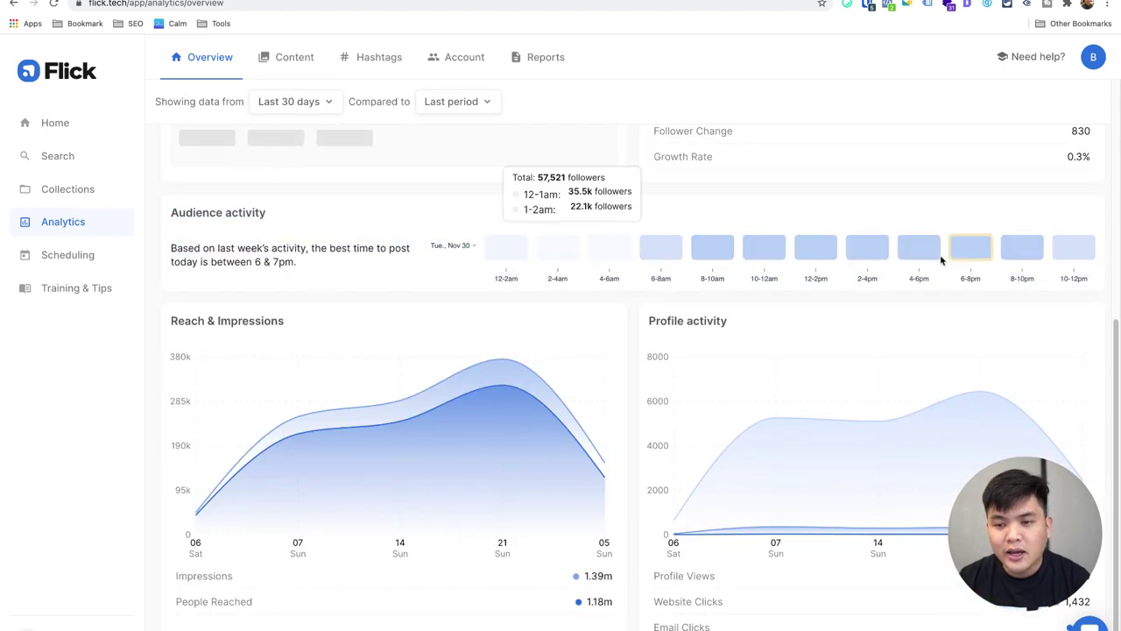
scroll(503, 342, up, 5)
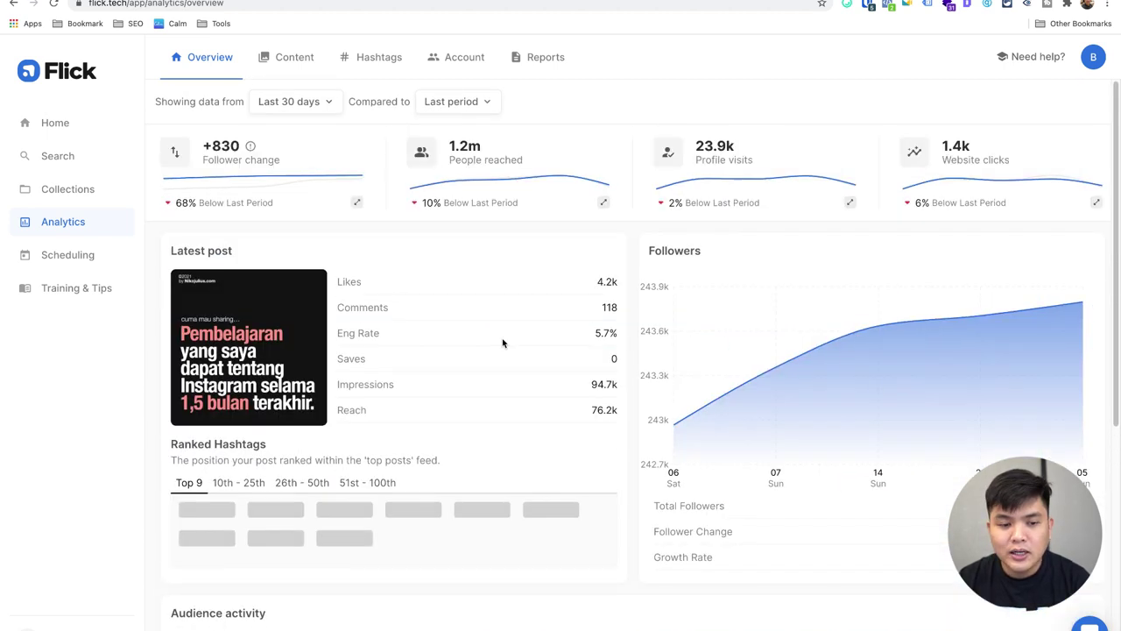
Open the content analytics and switch between the Feed and Story content types, ending on Story.
click(282, 57)
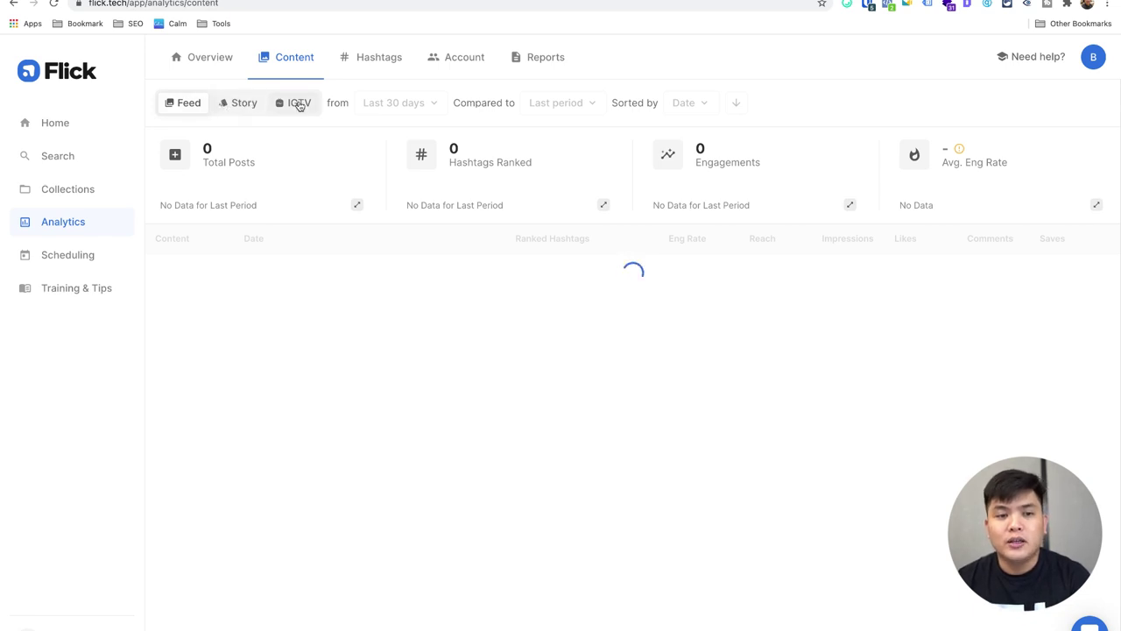
click(225, 104)
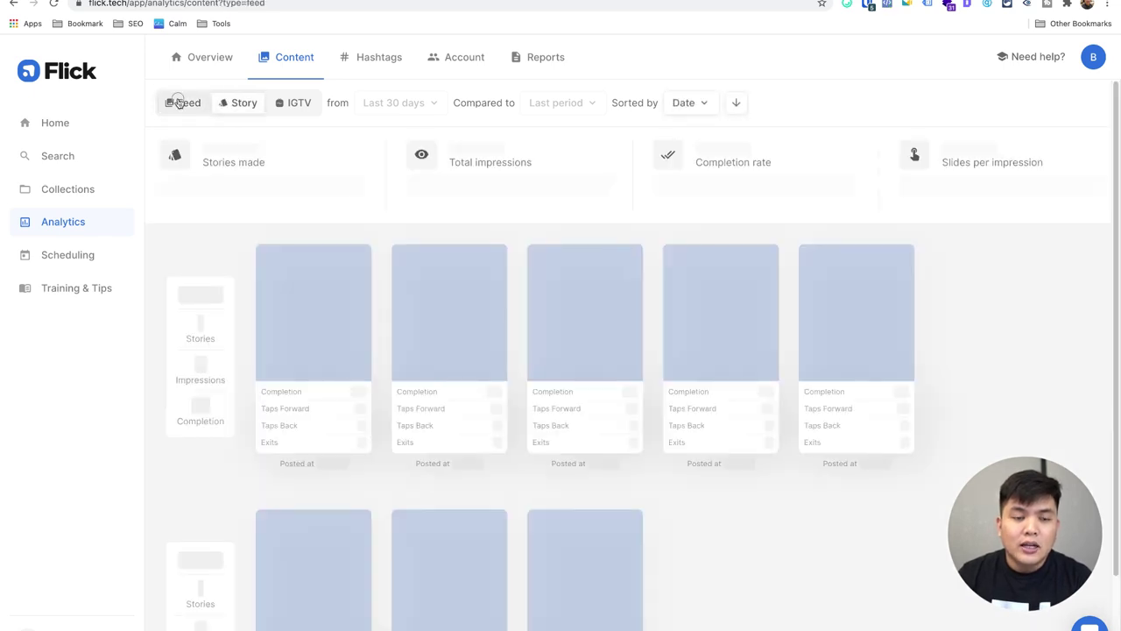
click(181, 103)
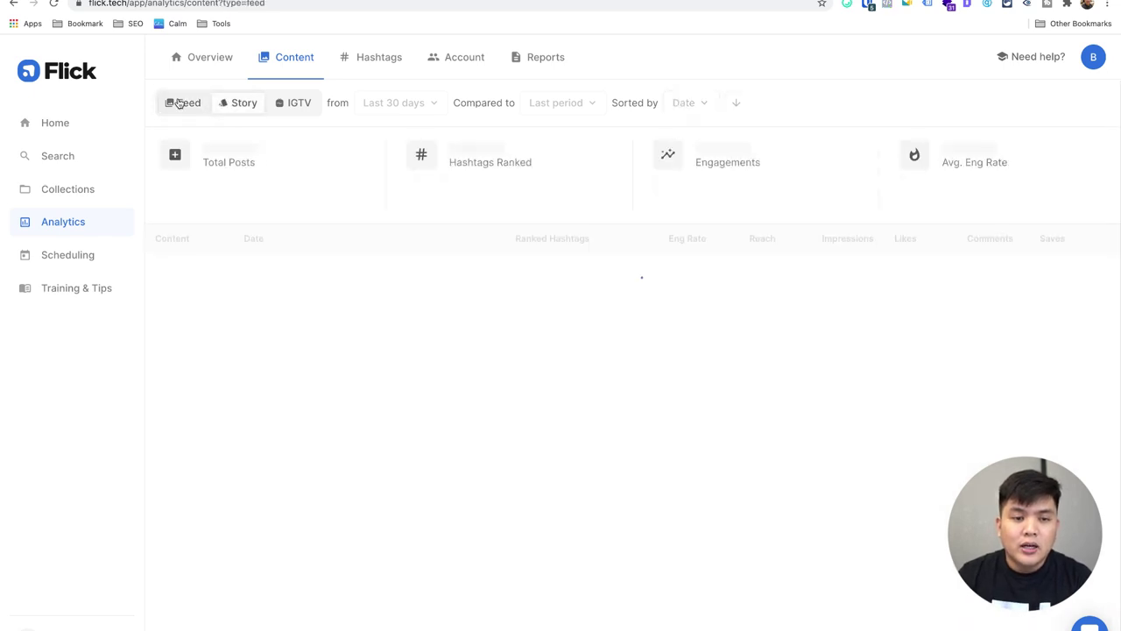
click(228, 102)
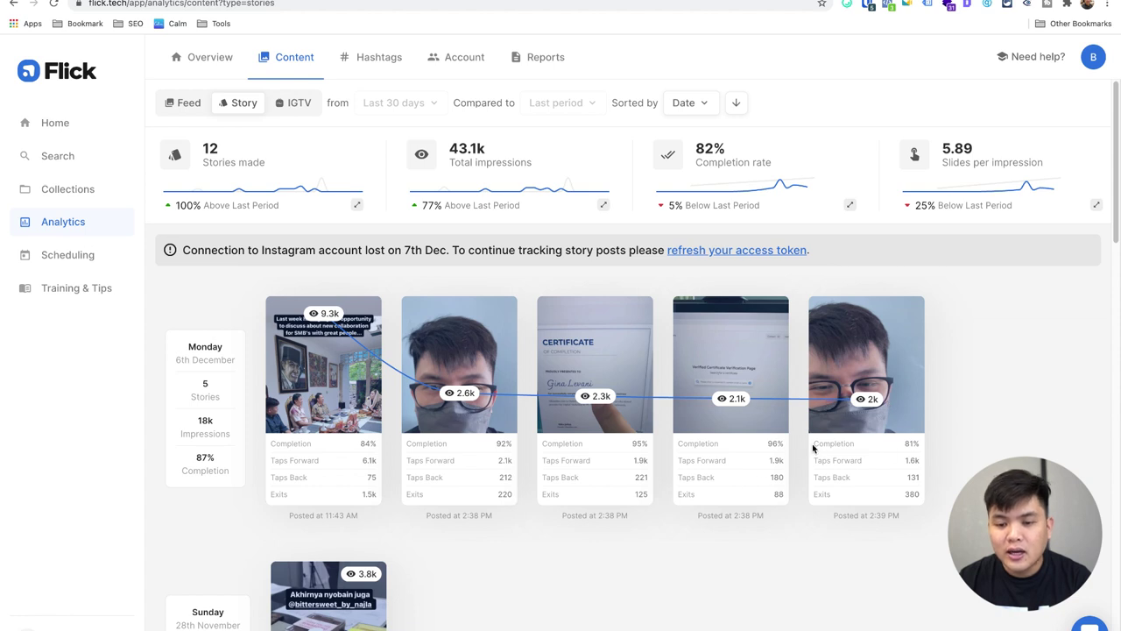
Examine the Completion, Taps Forward and Taps Back figures of the stories posted on Monday 6th December.
drag(812, 443, 919, 445)
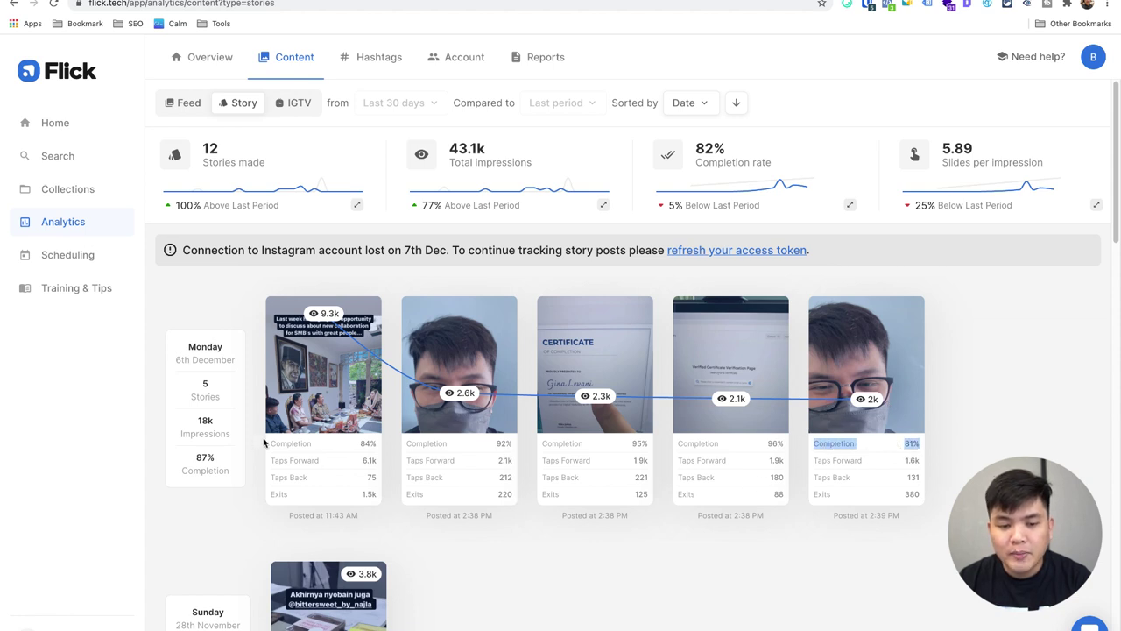
drag(264, 444, 378, 444)
click(271, 461)
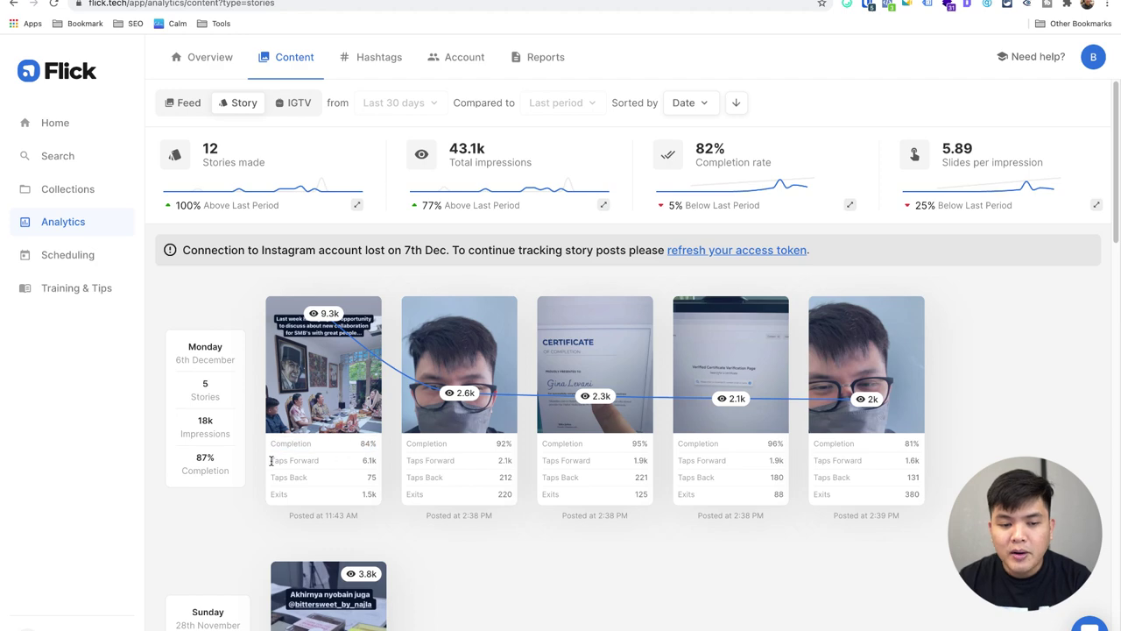
drag(271, 461, 372, 473)
click(370, 477)
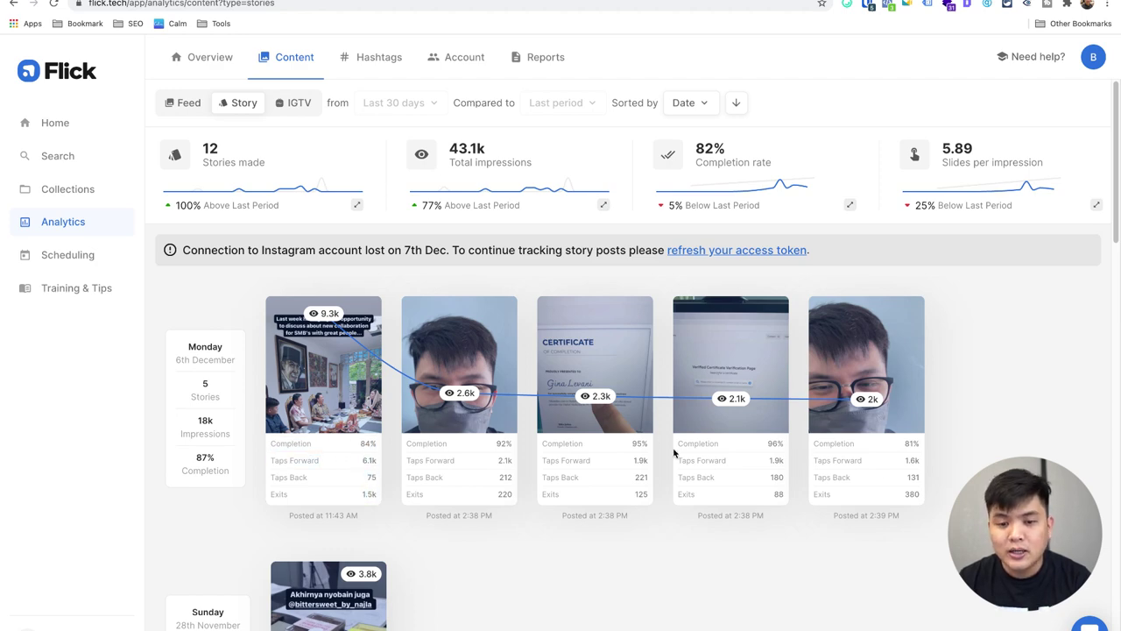
Look through the older stories and examine the overall Completion rate and Slides per impression metrics.
scroll(649, 439, down, 15)
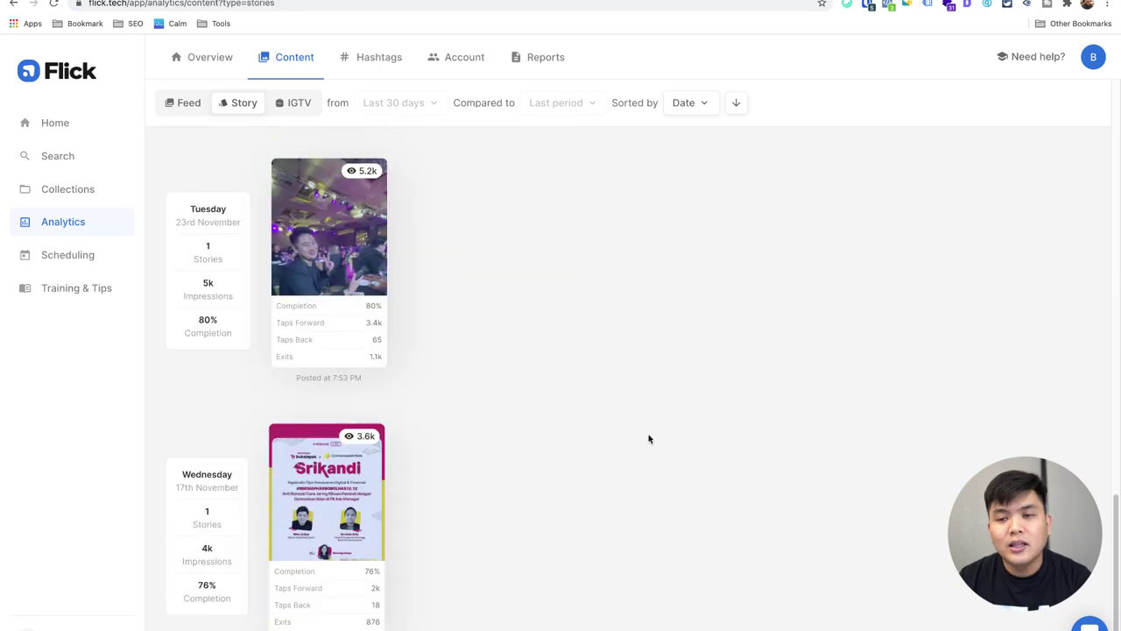
scroll(649, 439, up, 15)
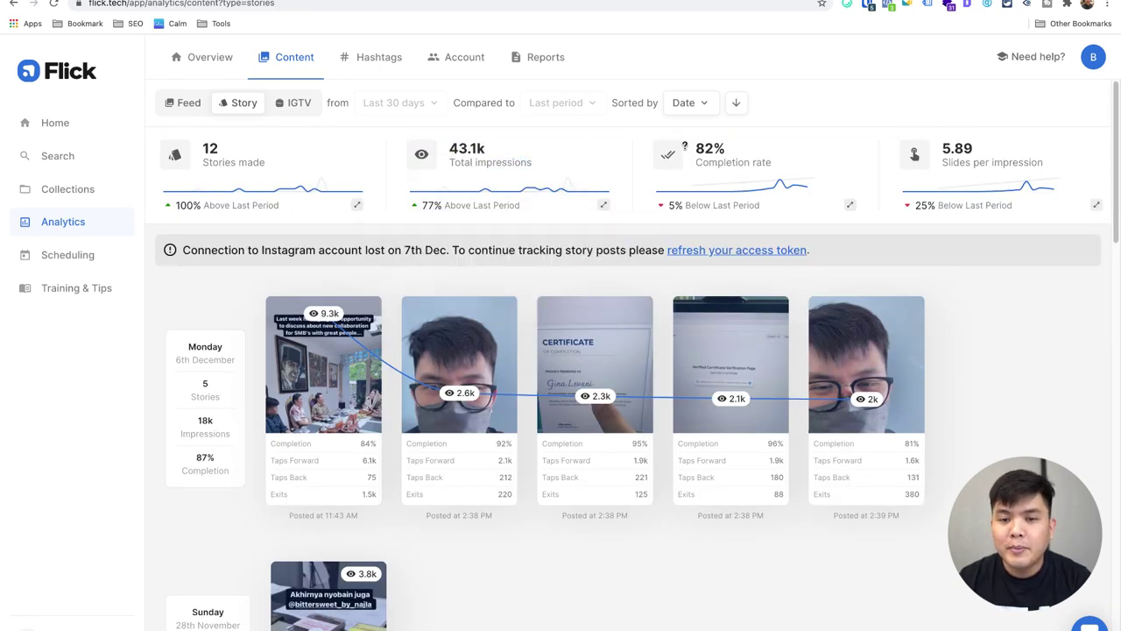
drag(685, 145, 801, 174)
click(806, 115)
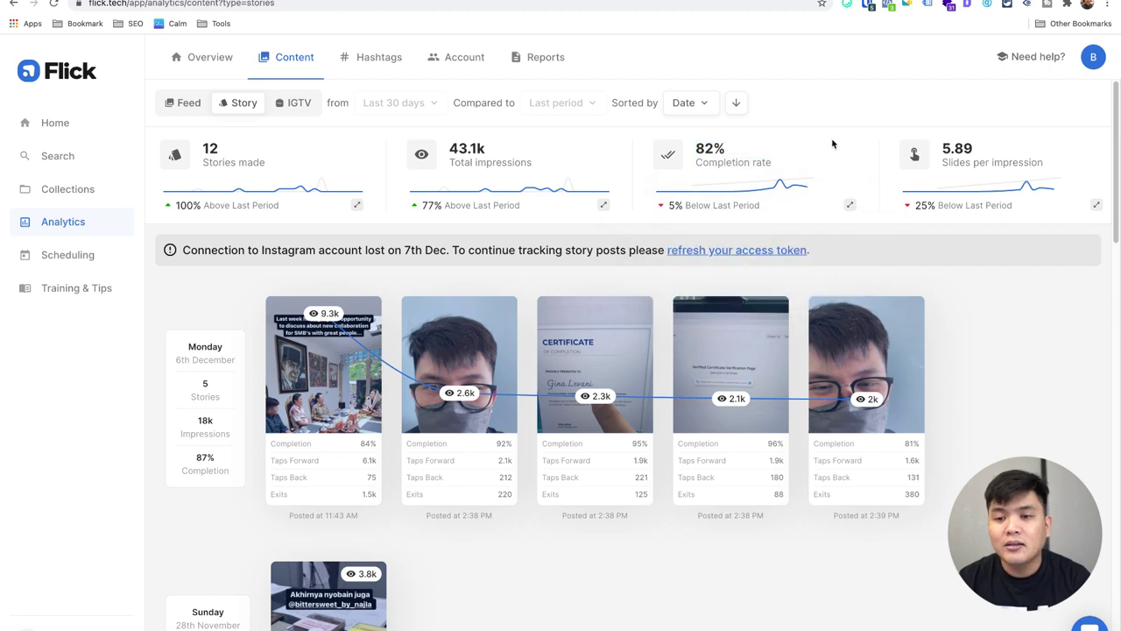
drag(940, 148, 1056, 168)
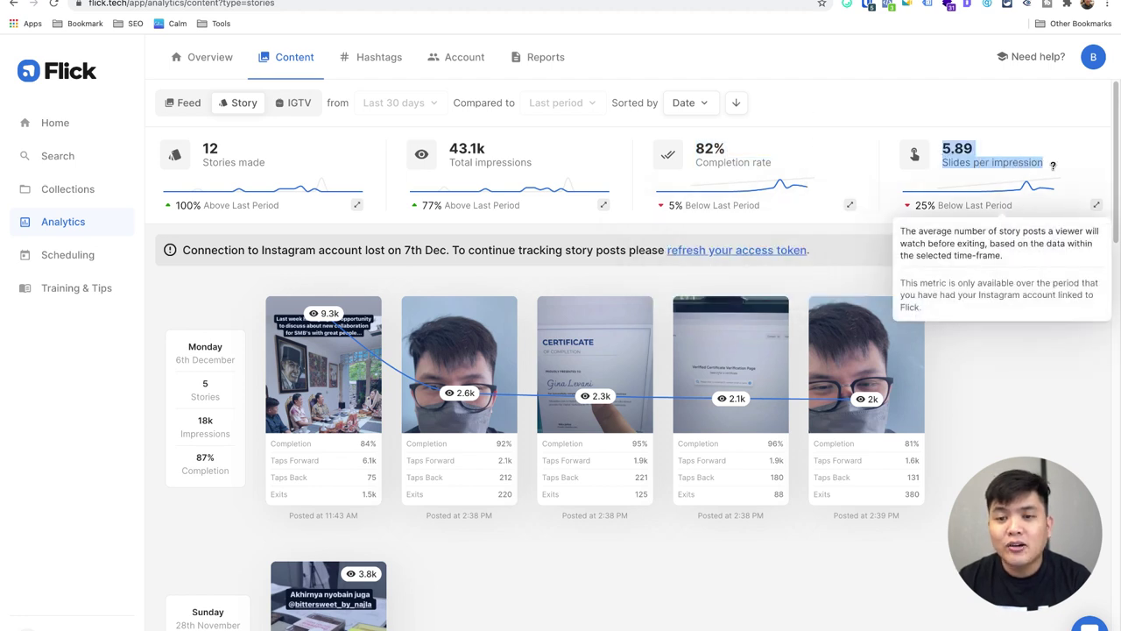
click(786, 106)
drag(940, 149, 1026, 168)
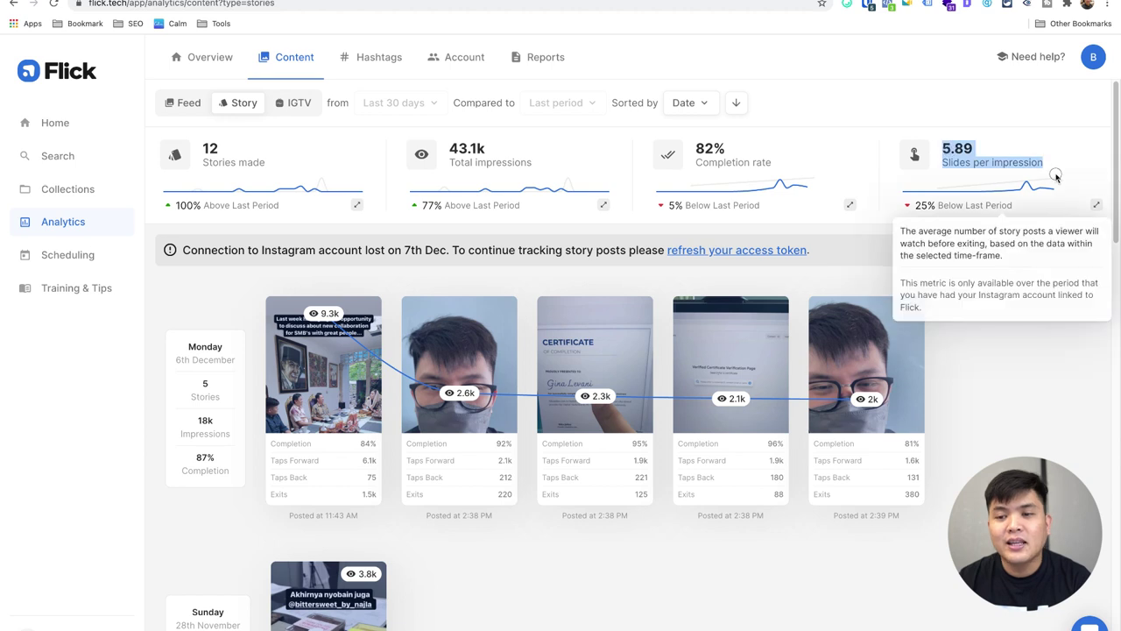
click(785, 106)
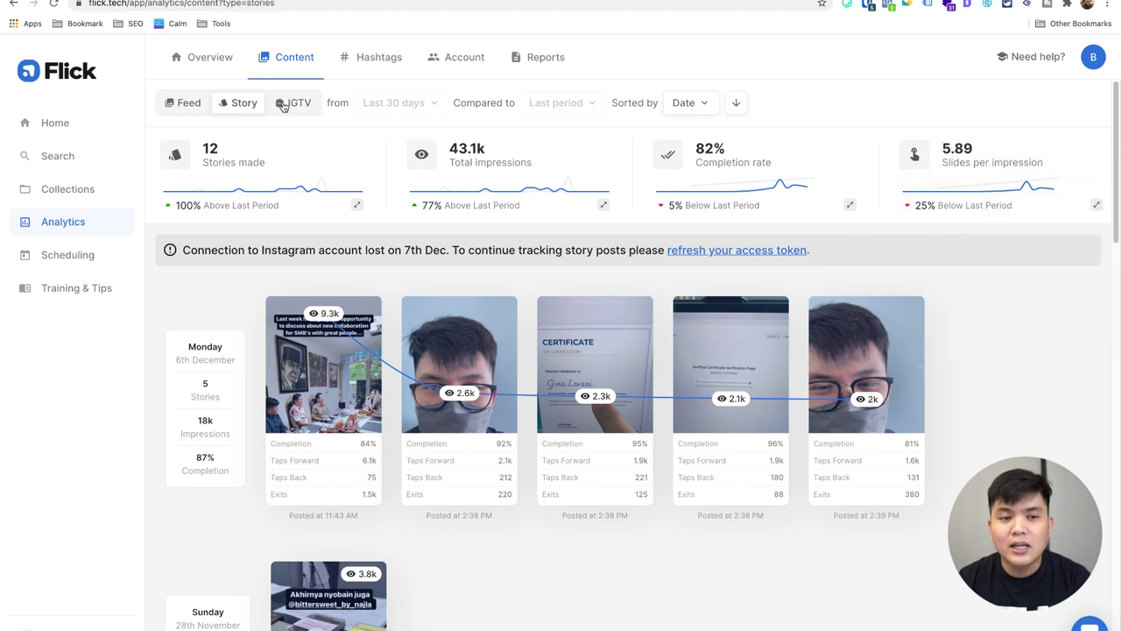
Switch the content analytics to Feed posts and set the time range to Last 90 days.
click(188, 106)
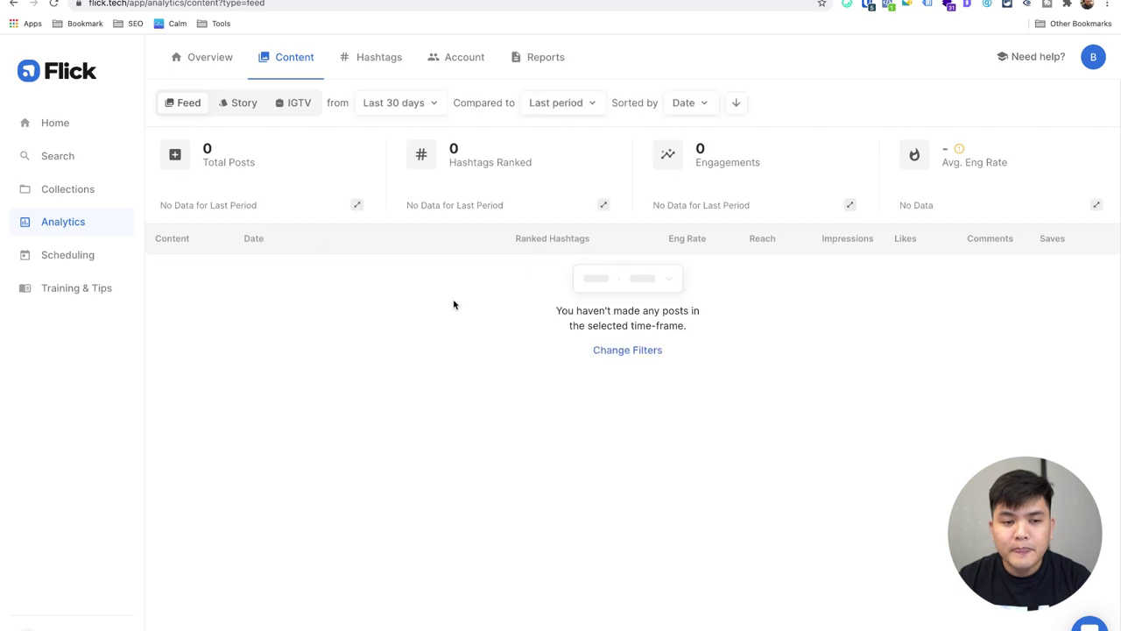
double_click(594, 312)
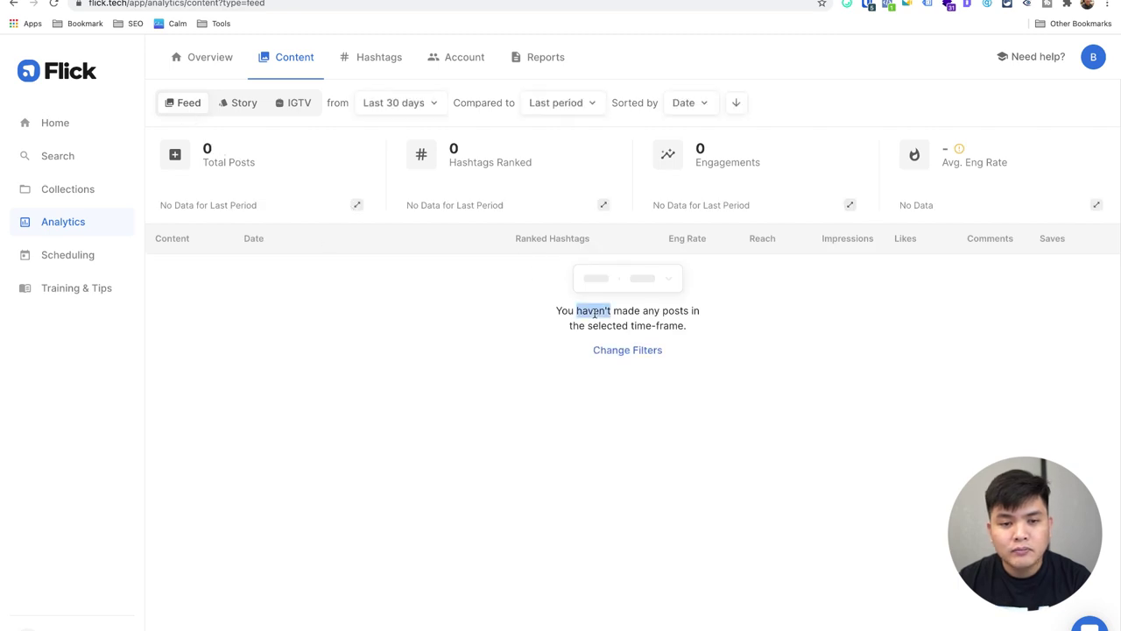
click(580, 262)
click(429, 101)
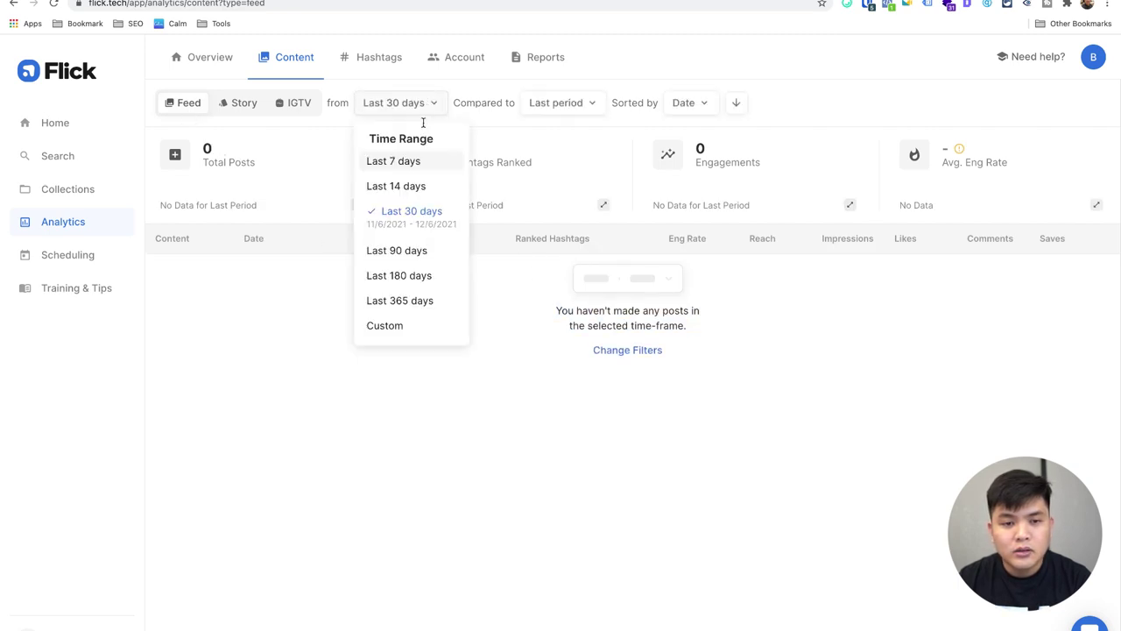
click(399, 252)
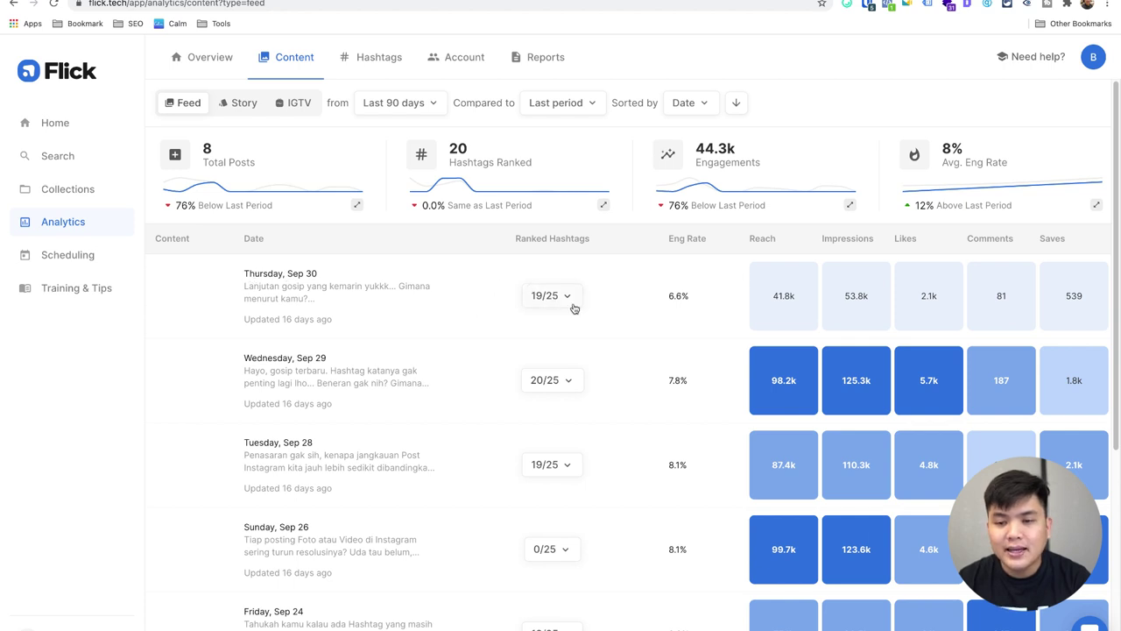
Expand the ranked hashtags of the Wednesday, Sep 29 post and examine its ranking groups from Top 9 to Untrackable.
click(552, 381)
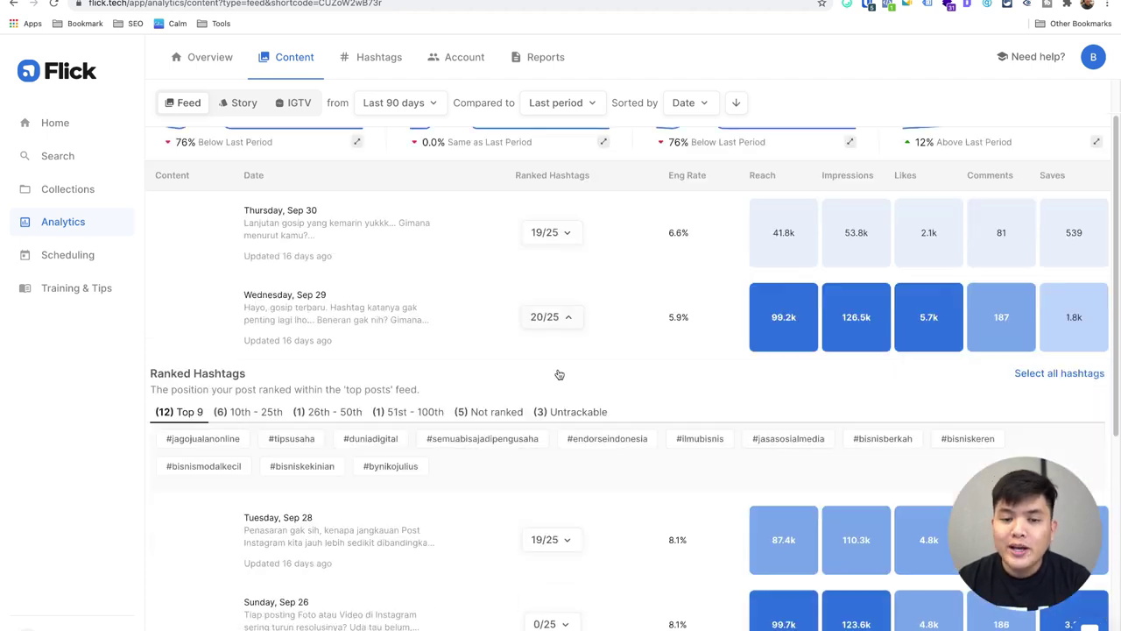
scroll(530, 289, down, 3)
scroll(500, 255, up, 3)
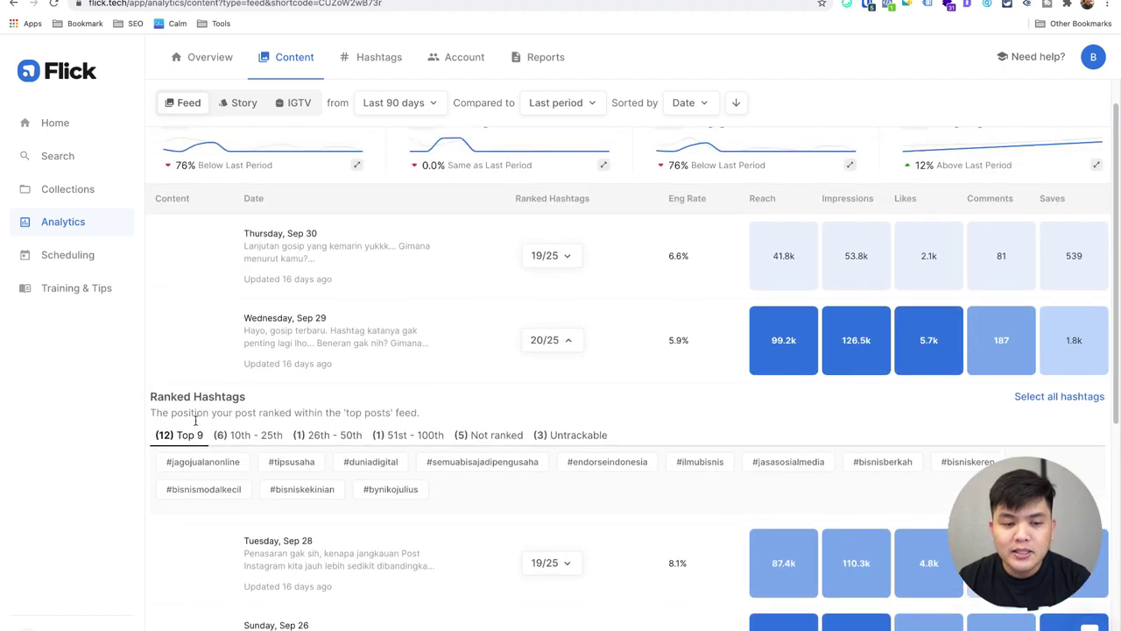
mouse_move(164, 440)
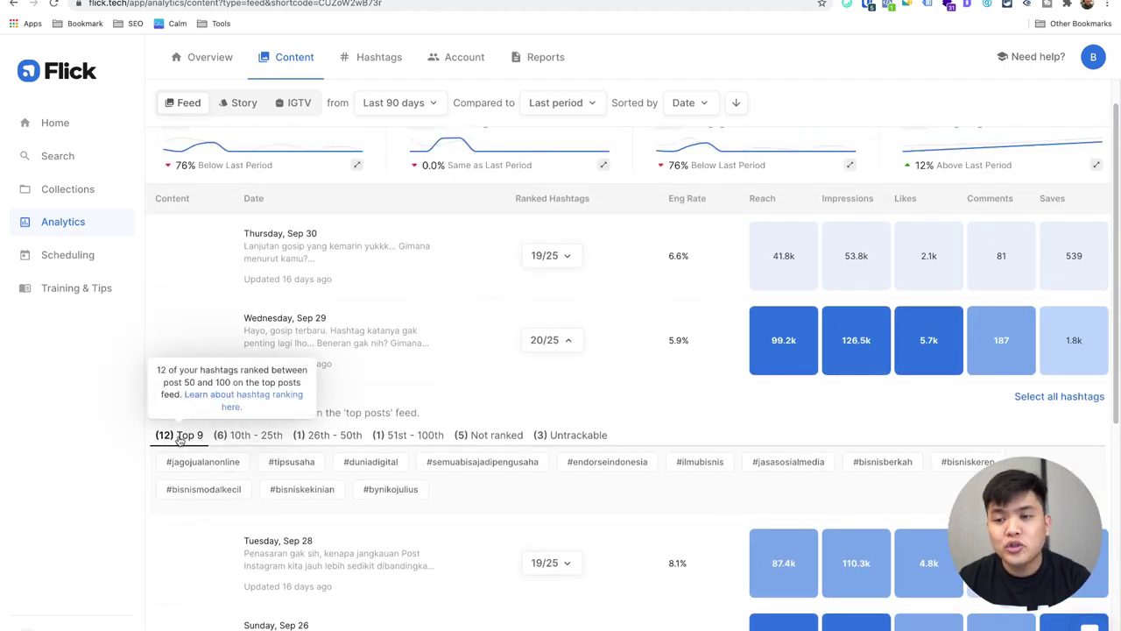
click(259, 435)
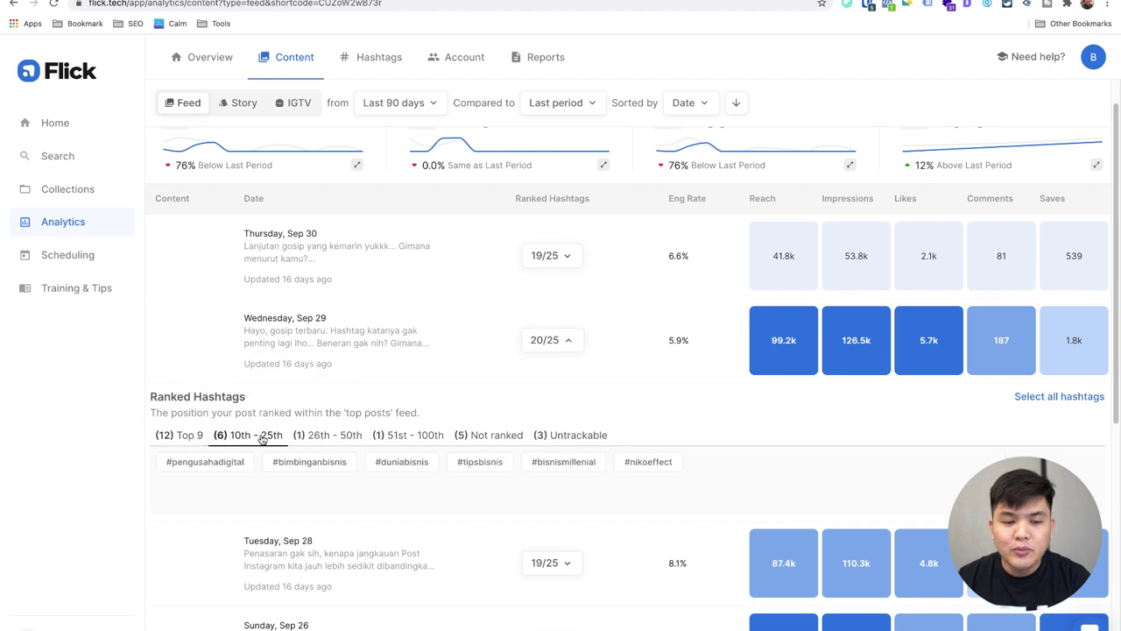
click(323, 435)
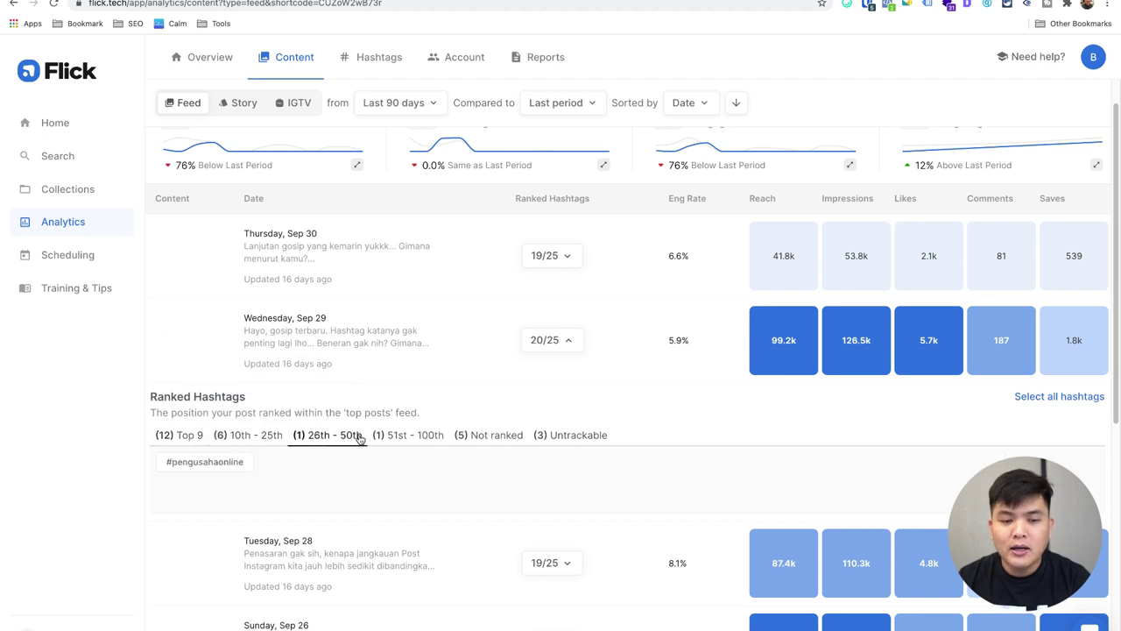
click(481, 435)
click(571, 436)
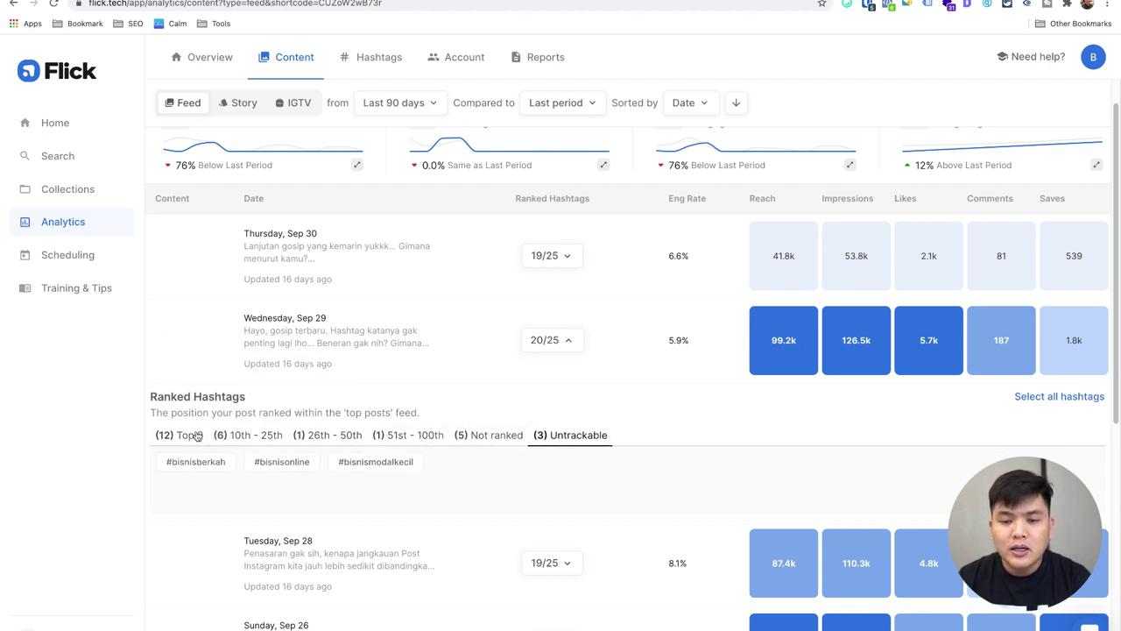
click(192, 435)
click(570, 342)
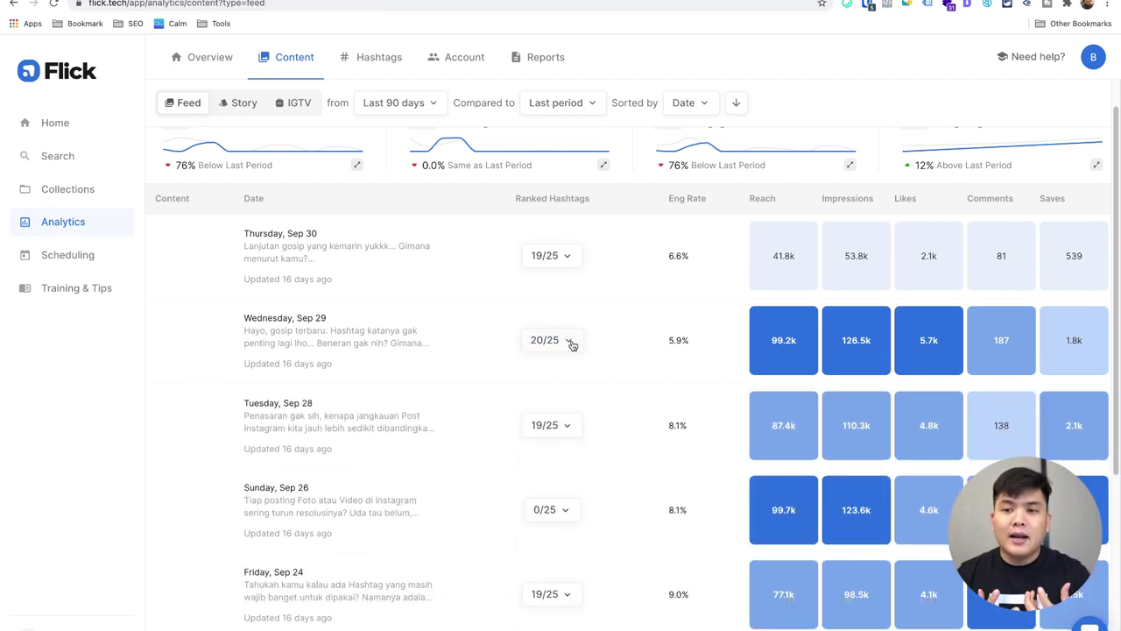
Reopen the Sep 29 post's ranked hashtags and examine its reach, impressions, likes, comments and saves.
click(569, 341)
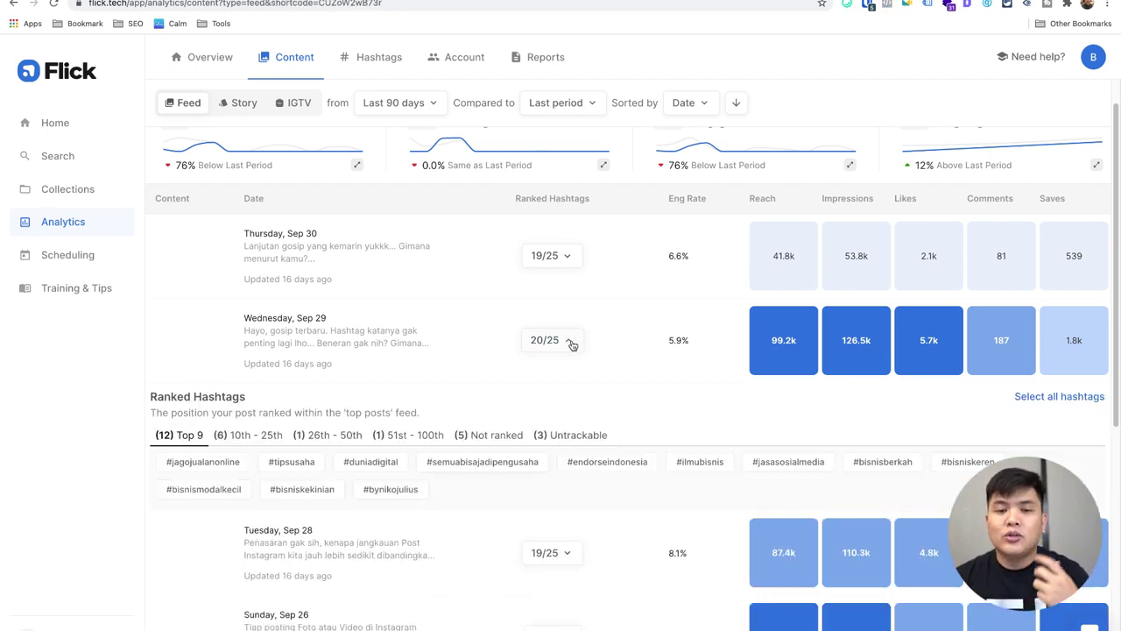
scroll(572, 345, up, 1)
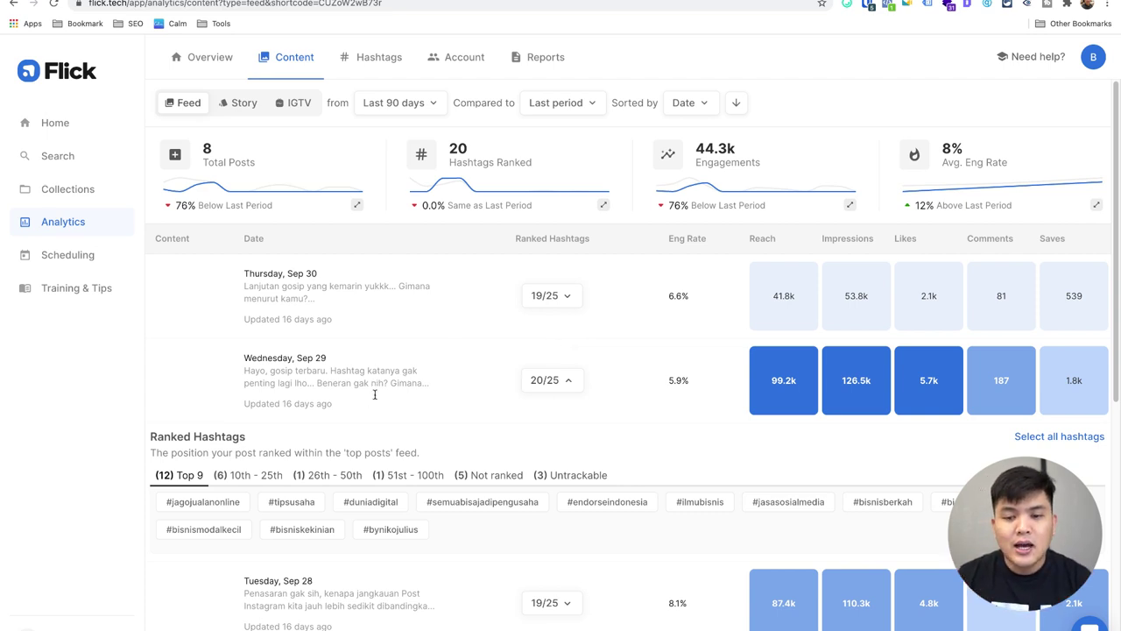
drag(766, 383, 1059, 387)
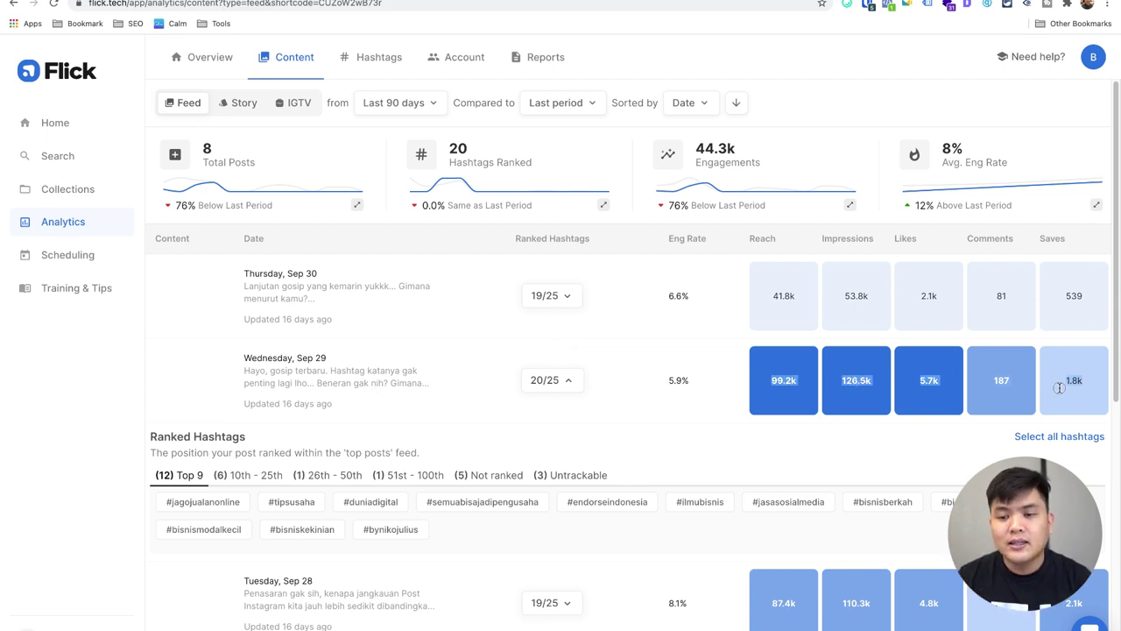
click(1070, 385)
Open the hashtag analytics and examine the summary of how many unique hashtags ranked.
click(380, 66)
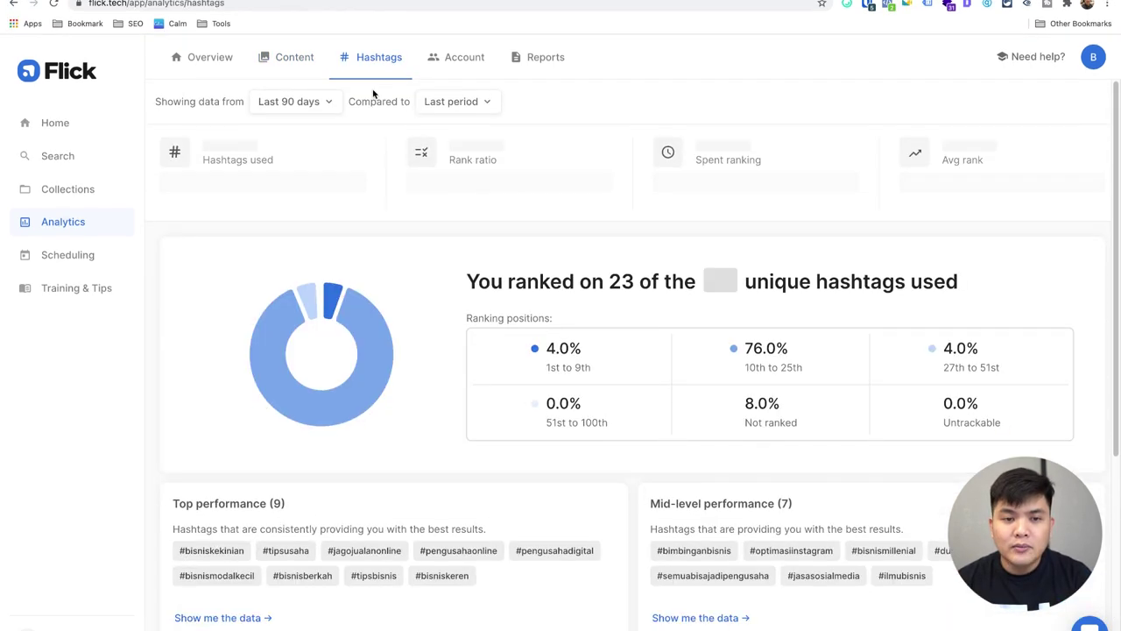
drag(464, 283, 984, 298)
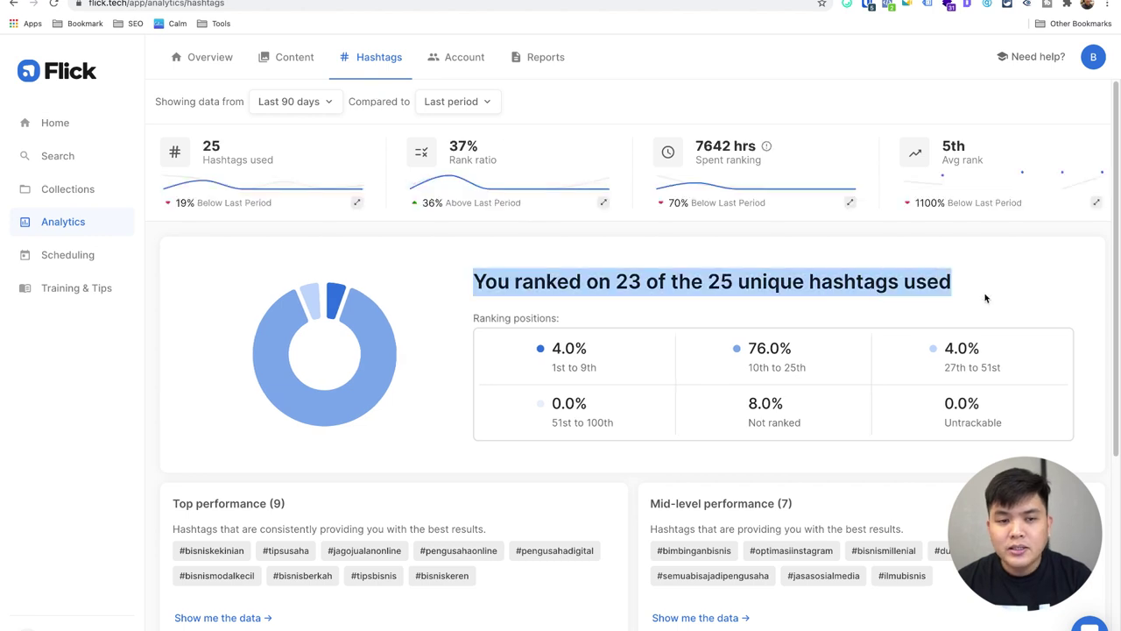
click(985, 298)
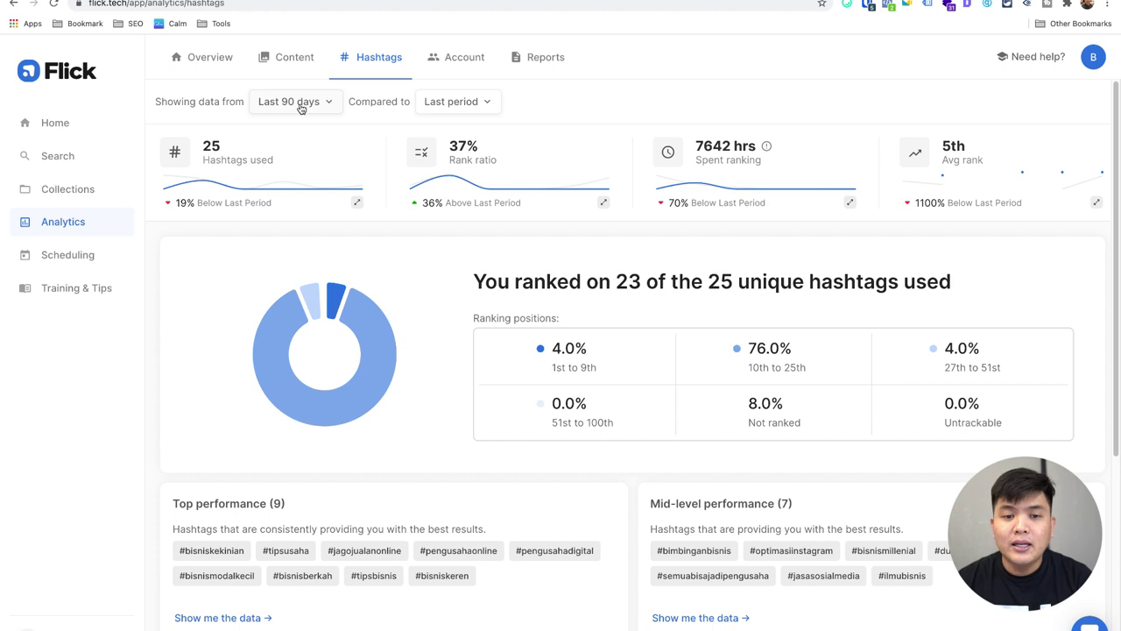
Examine the Rank ratio and Avg rank metrics for the last 90 days of hashtag analytics.
drag(452, 143, 498, 163)
click(505, 120)
click(461, 137)
click(628, 91)
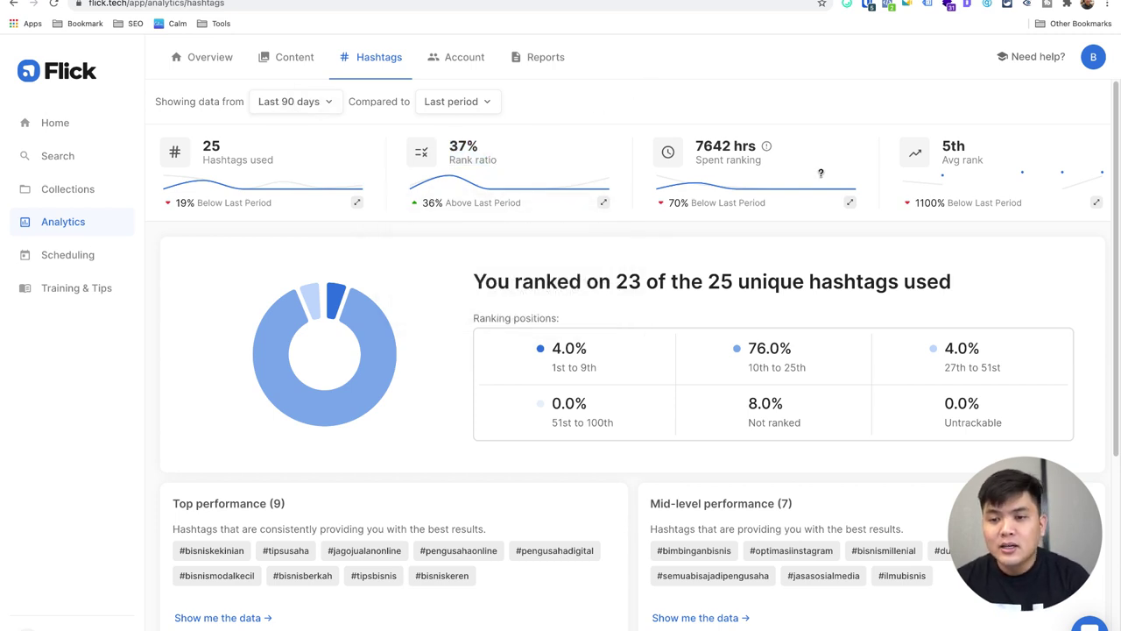
drag(938, 142, 986, 166)
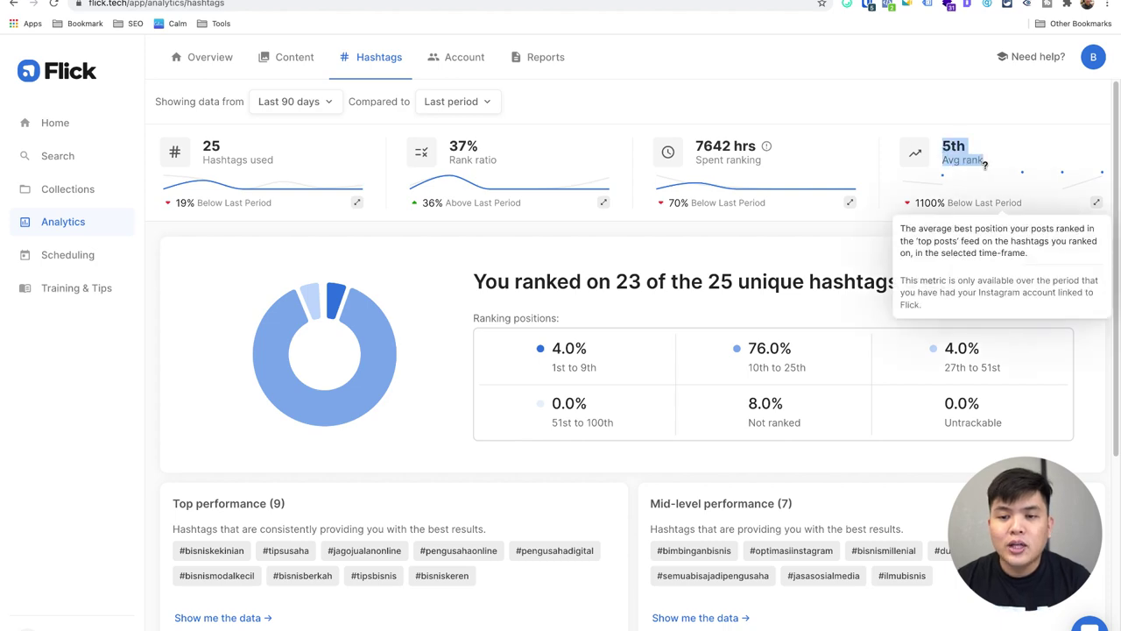
Look through the ranking positions and the hashtag performance groups from Top performance to Untracked.
scroll(666, 298, down, 5)
scroll(658, 302, up, 3)
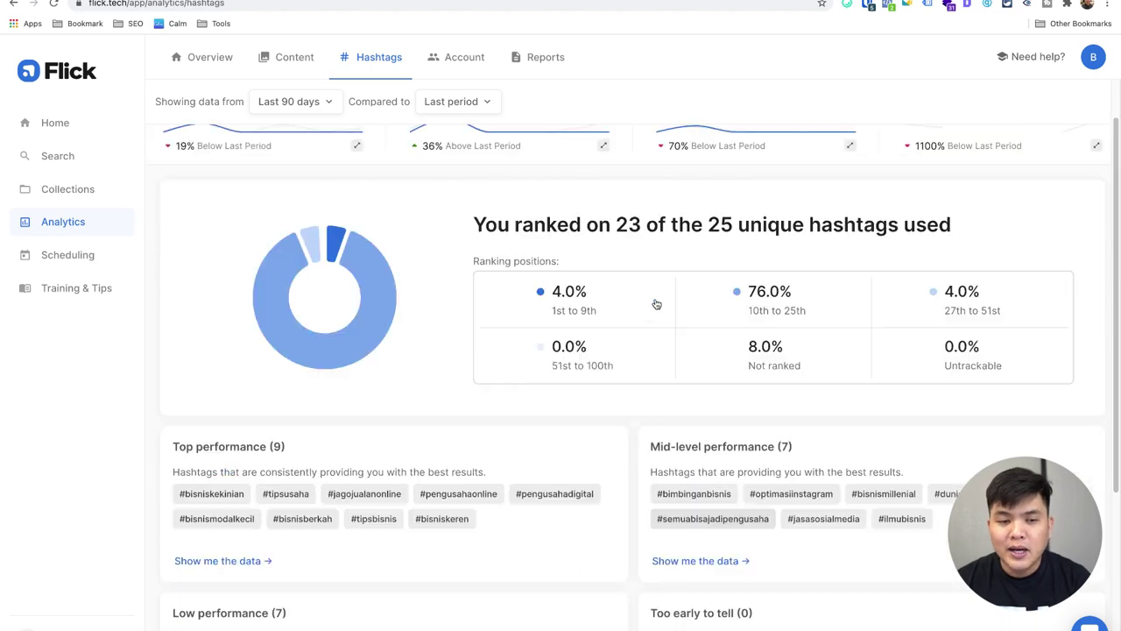
scroll(193, 509, down, 3)
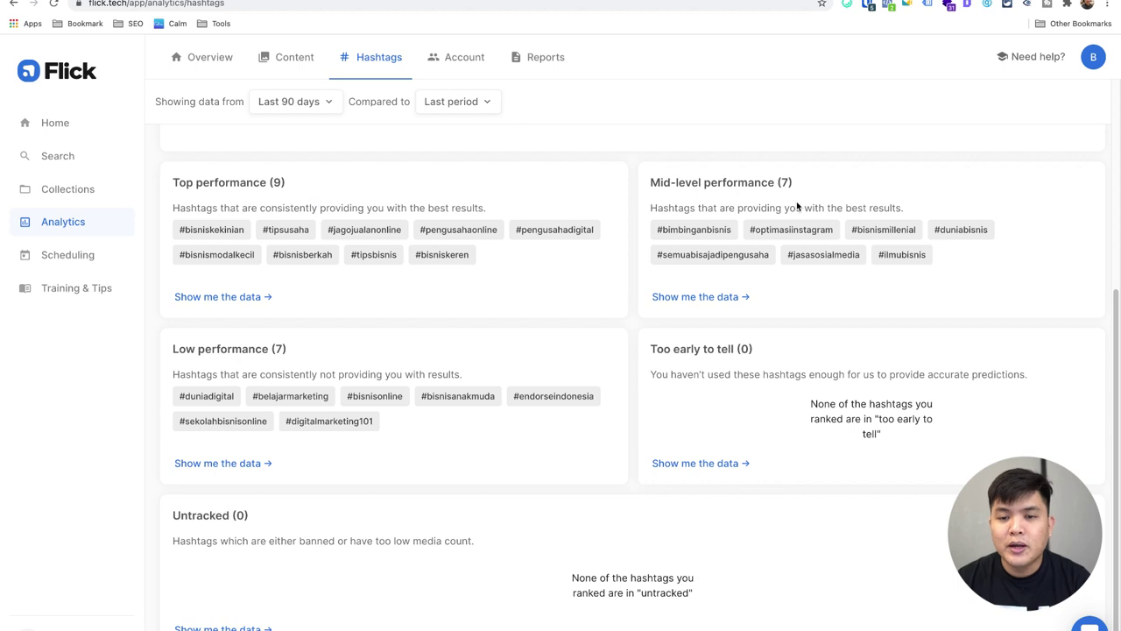
scroll(263, 307, up, 4)
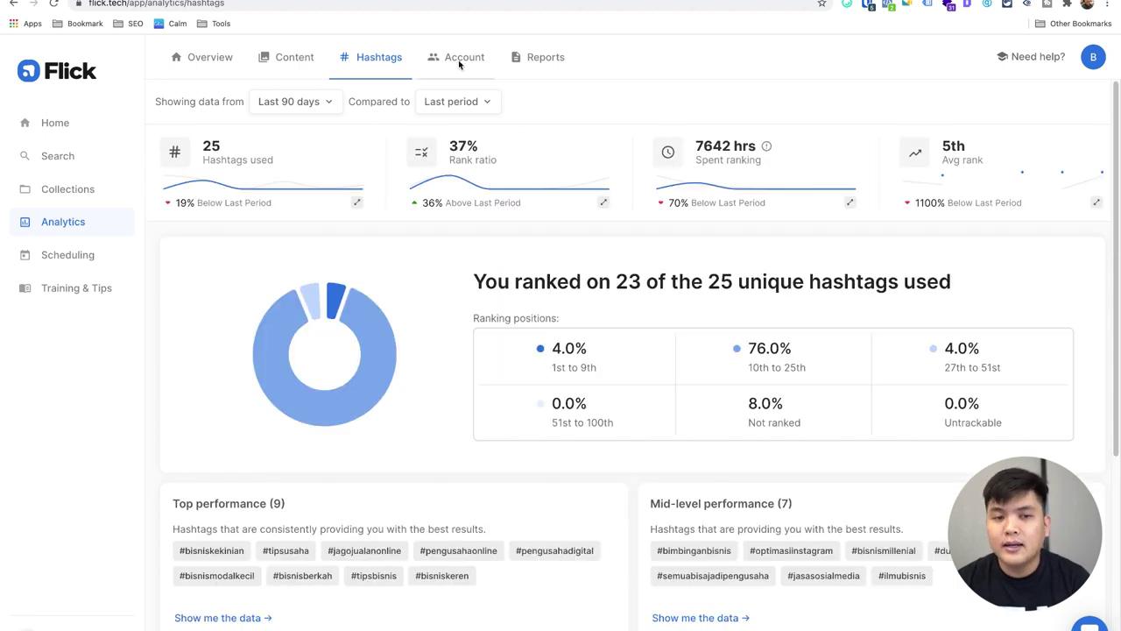
Open the Scheduling section to see what it offers.
click(76, 261)
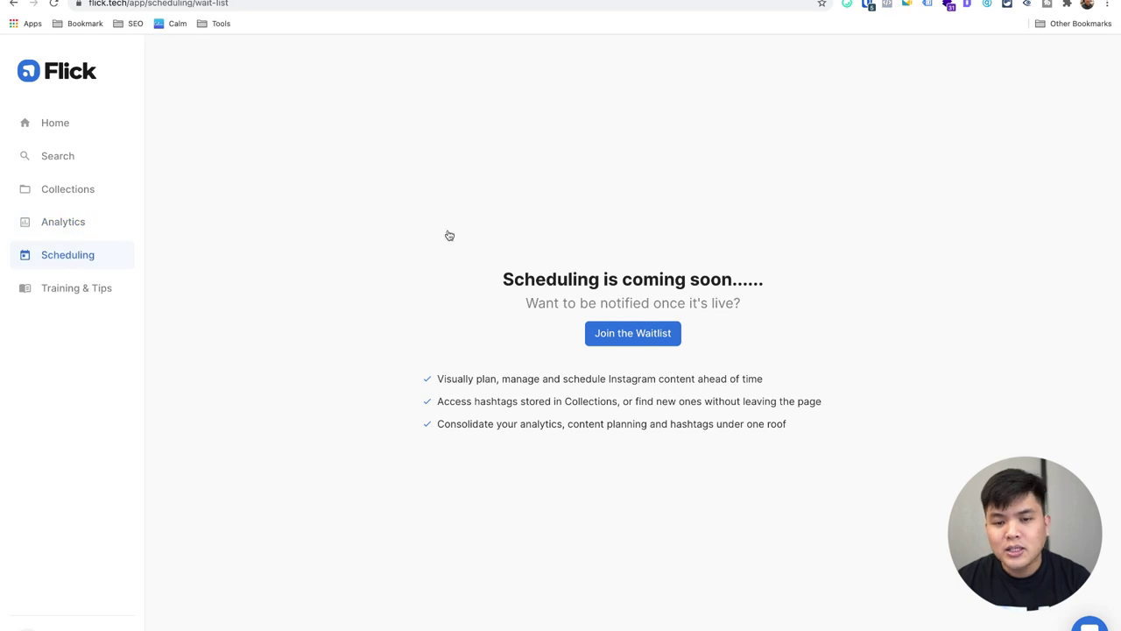